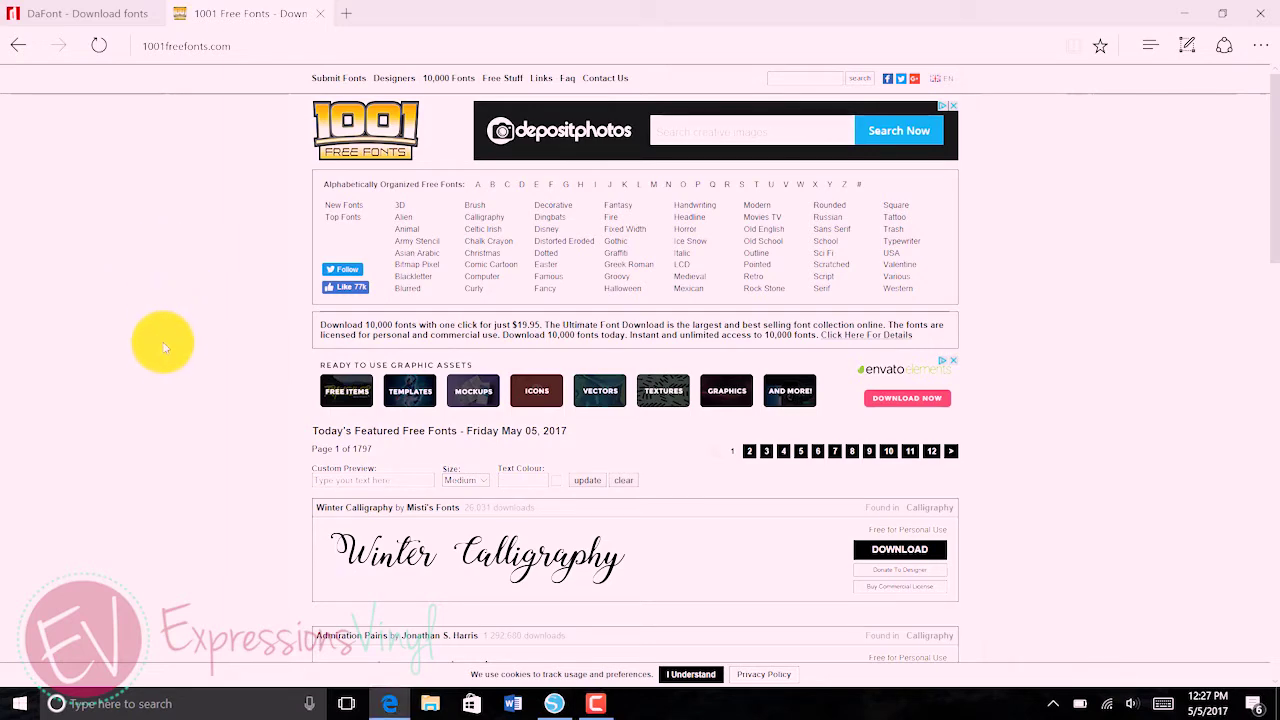
Step: Scroll down through the current font page and back up a little
{"action": "scroll", "coordinate": [164, 345], "scroll_direction": "down", "scroll_amount": 1}
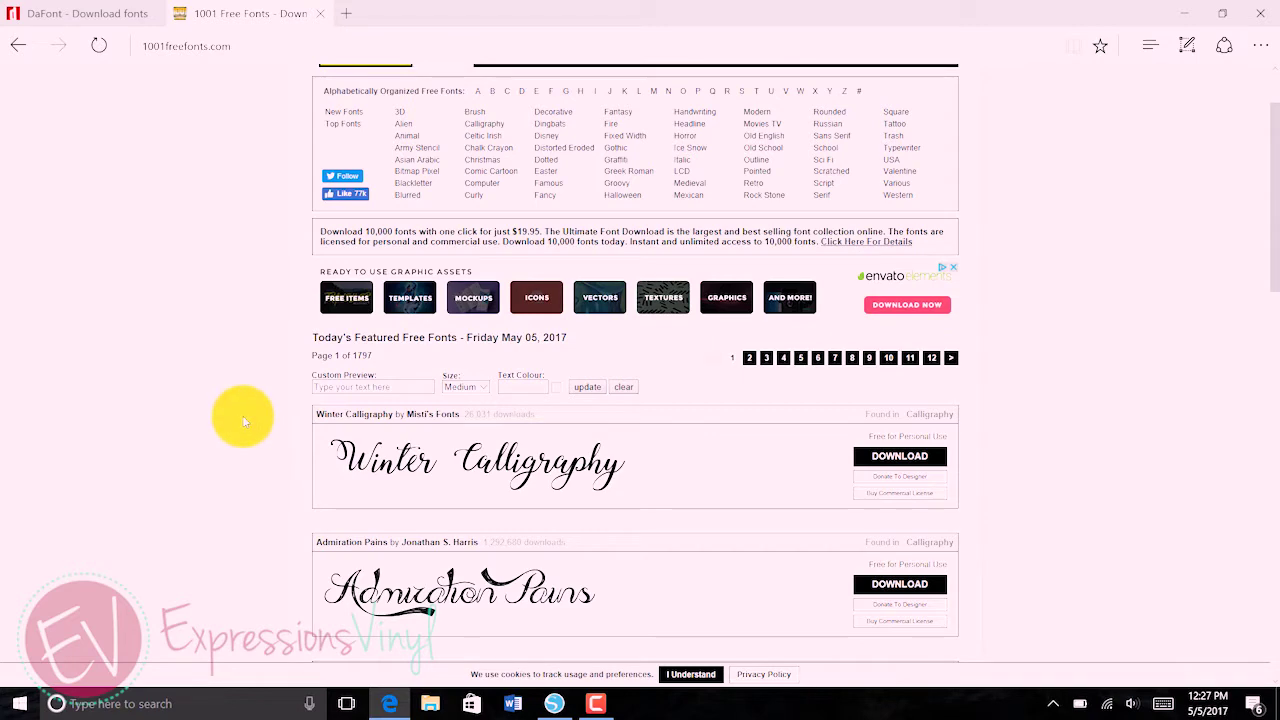
{"action": "scroll", "coordinate": [257, 440], "scroll_direction": "down", "scroll_amount": 1}
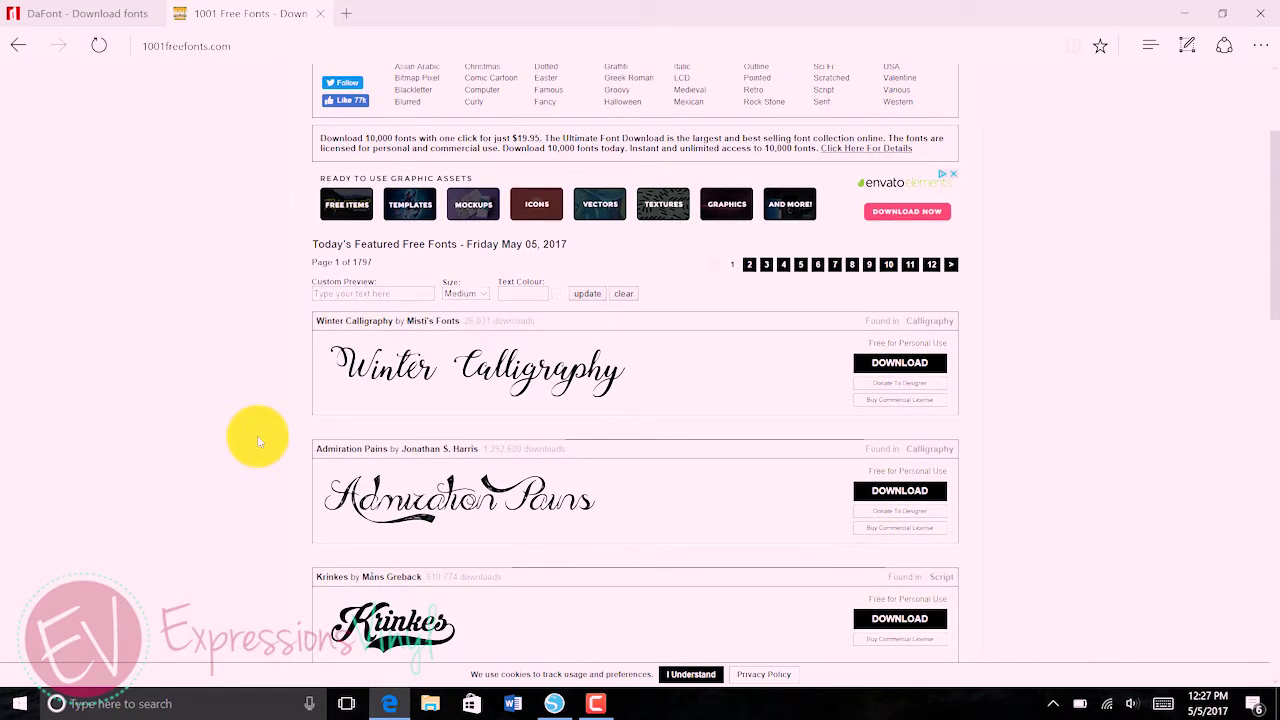
{"action": "scroll", "coordinate": [257, 437], "scroll_direction": "down", "scroll_amount": 1}
{"action": "scroll", "coordinate": [257, 437], "scroll_direction": "down", "scroll_amount": 5}
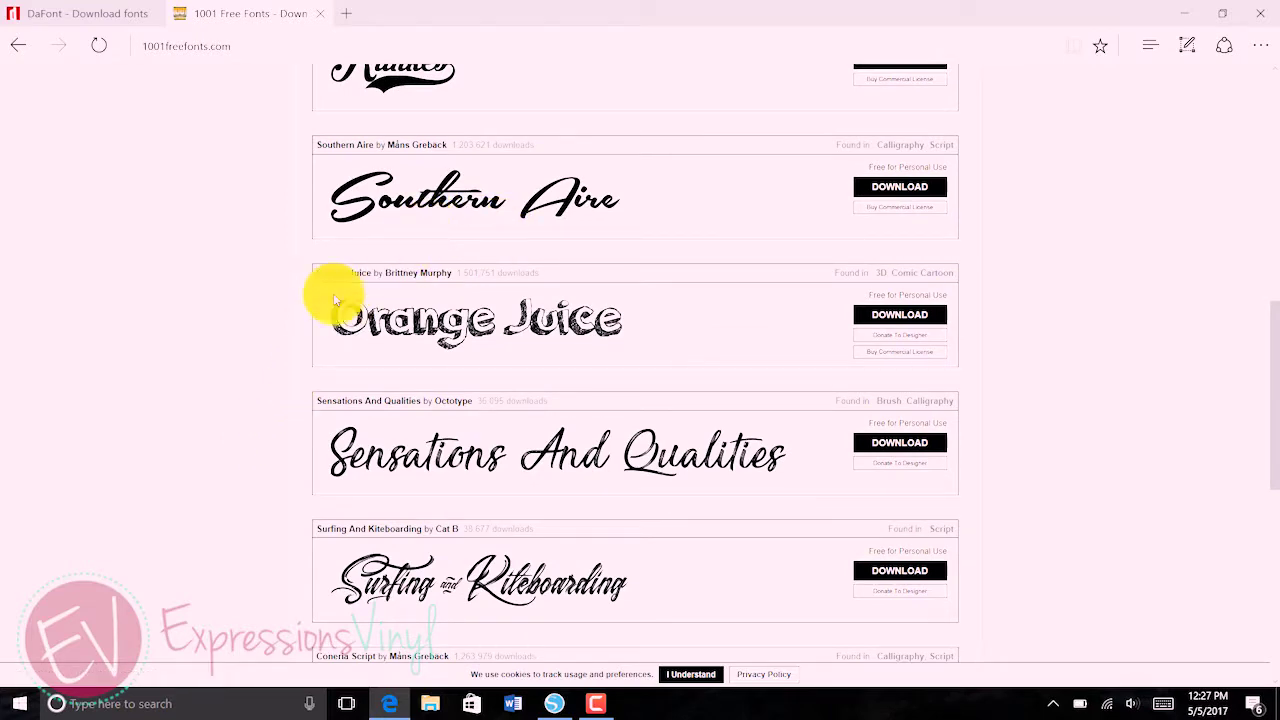
{"action": "scroll", "coordinate": [257, 427], "scroll_direction": "down", "scroll_amount": 2}
{"action": "scroll", "coordinate": [257, 427], "scroll_direction": "down", "scroll_amount": 2}
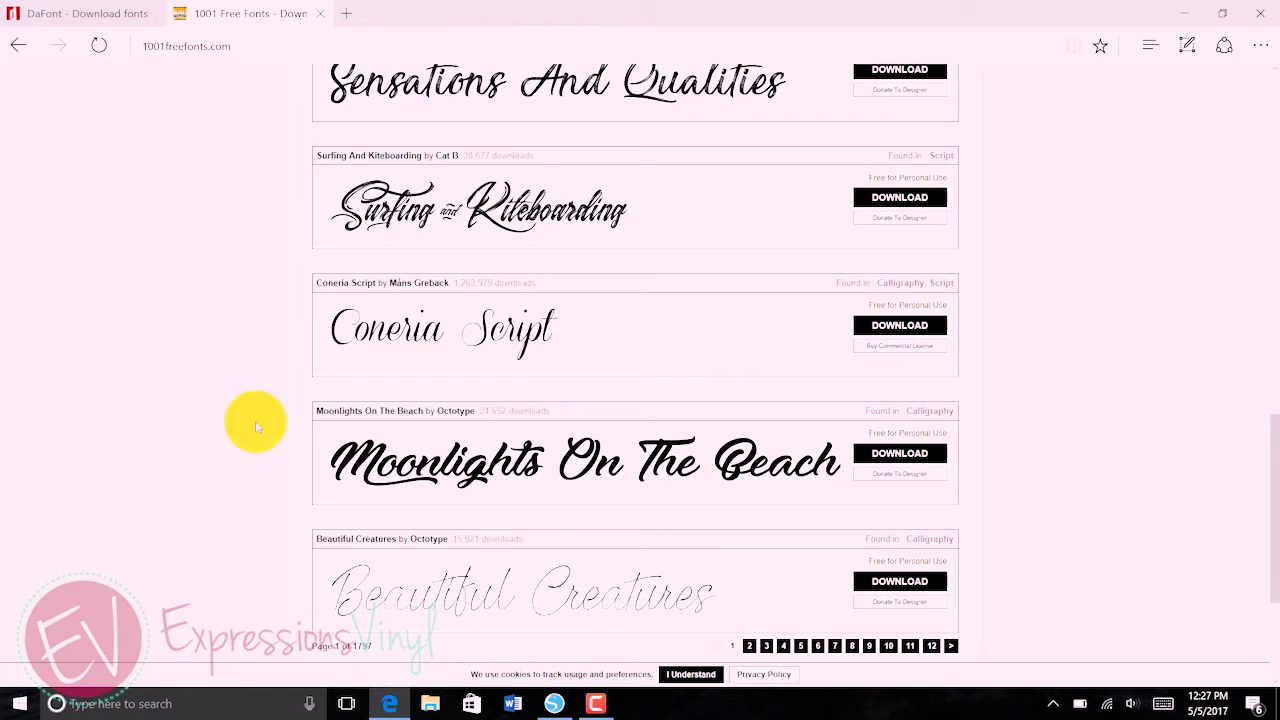
{"action": "scroll", "coordinate": [257, 427], "scroll_direction": "down", "scroll_amount": 1}
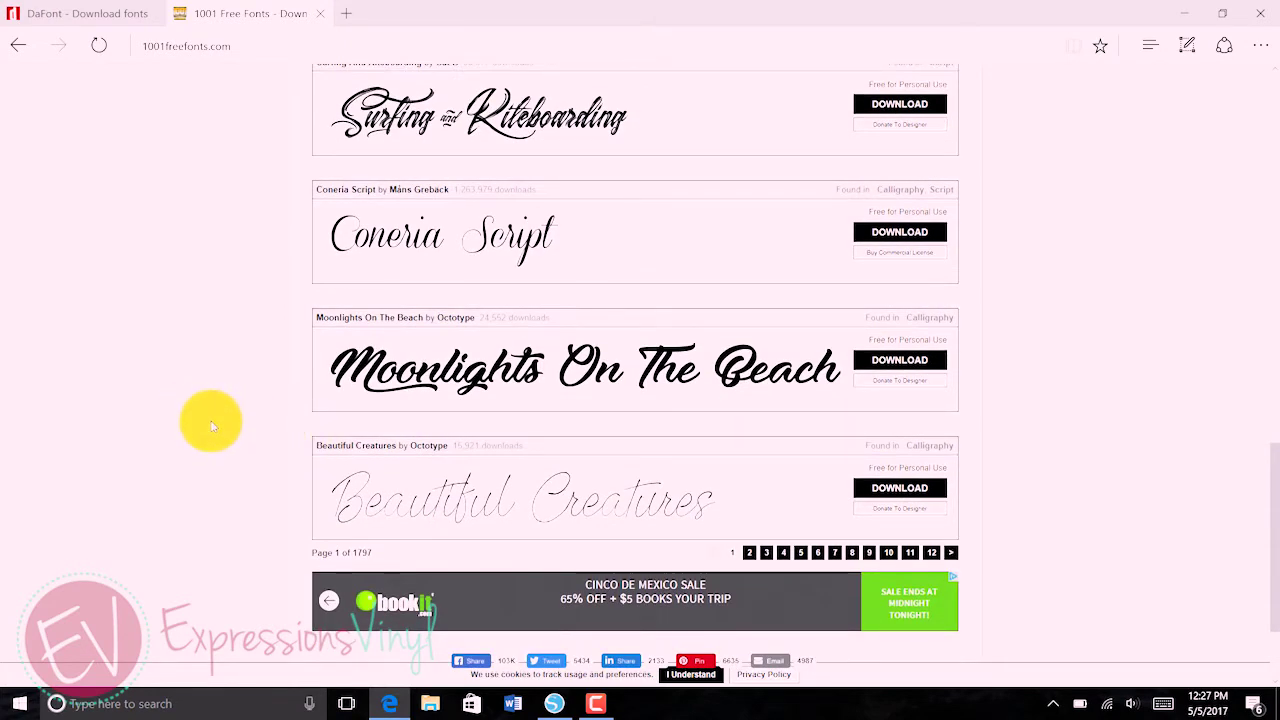
{"action": "scroll", "coordinate": [212, 427], "scroll_direction": "up", "scroll_amount": 10}
{"action": "scroll", "coordinate": [212, 424], "scroll_direction": "up", "scroll_amount": 2}
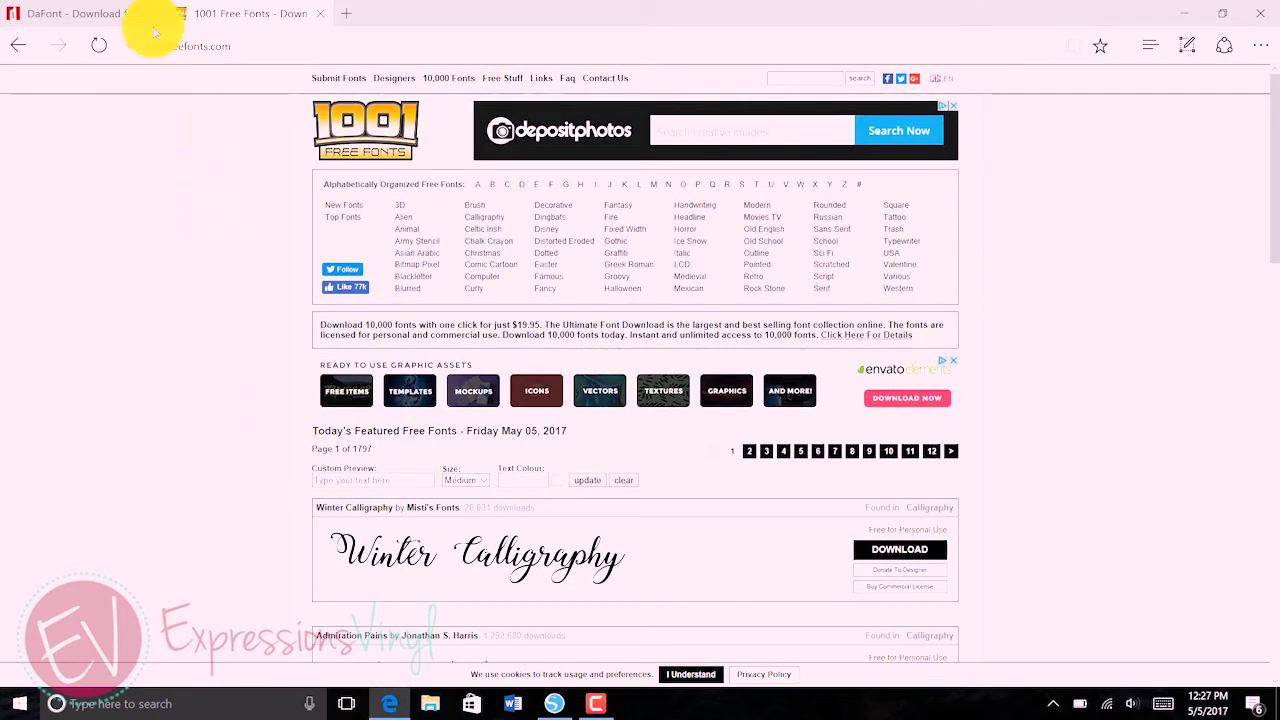
Step: On DaFont, browse the full Fancy > Western list, then bring up the Fancy > Retro category
{"action": "left_click", "coordinate": [68, 20]}
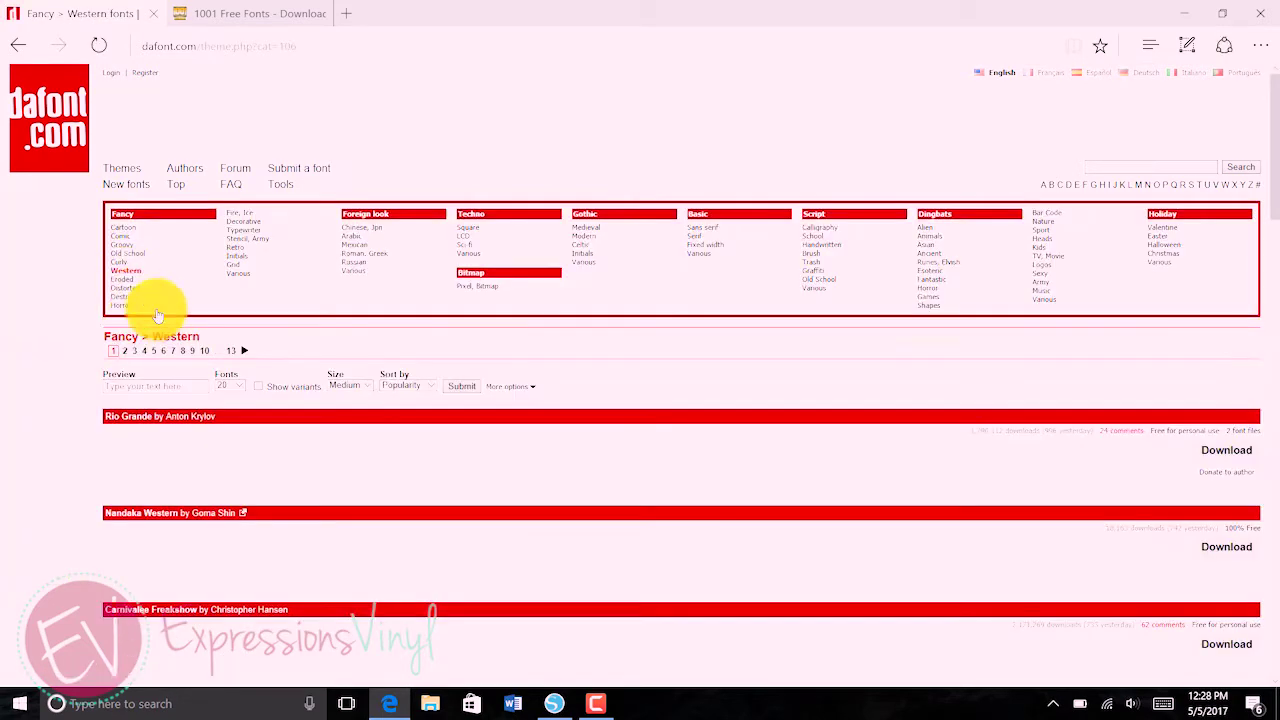
{"action": "scroll", "coordinate": [560, 540], "scroll_direction": "down", "scroll_amount": 3}
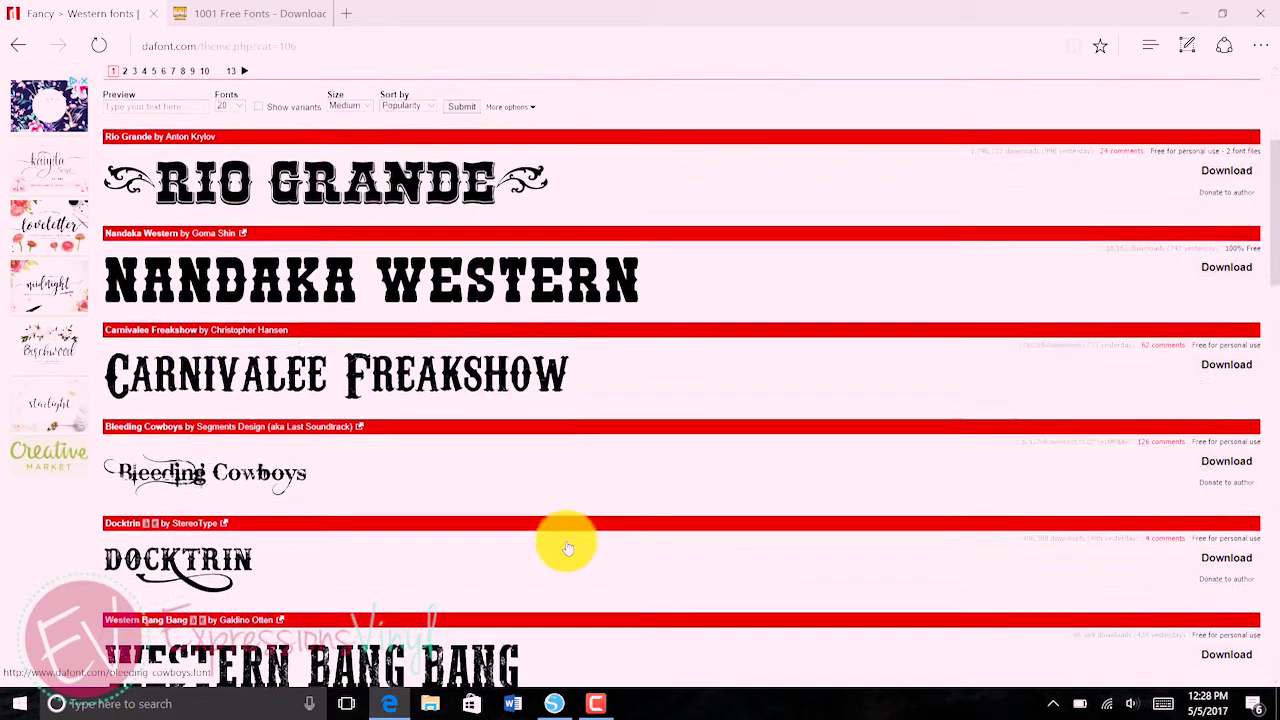
{"action": "scroll", "coordinate": [590, 535], "scroll_direction": "down", "scroll_amount": 2}
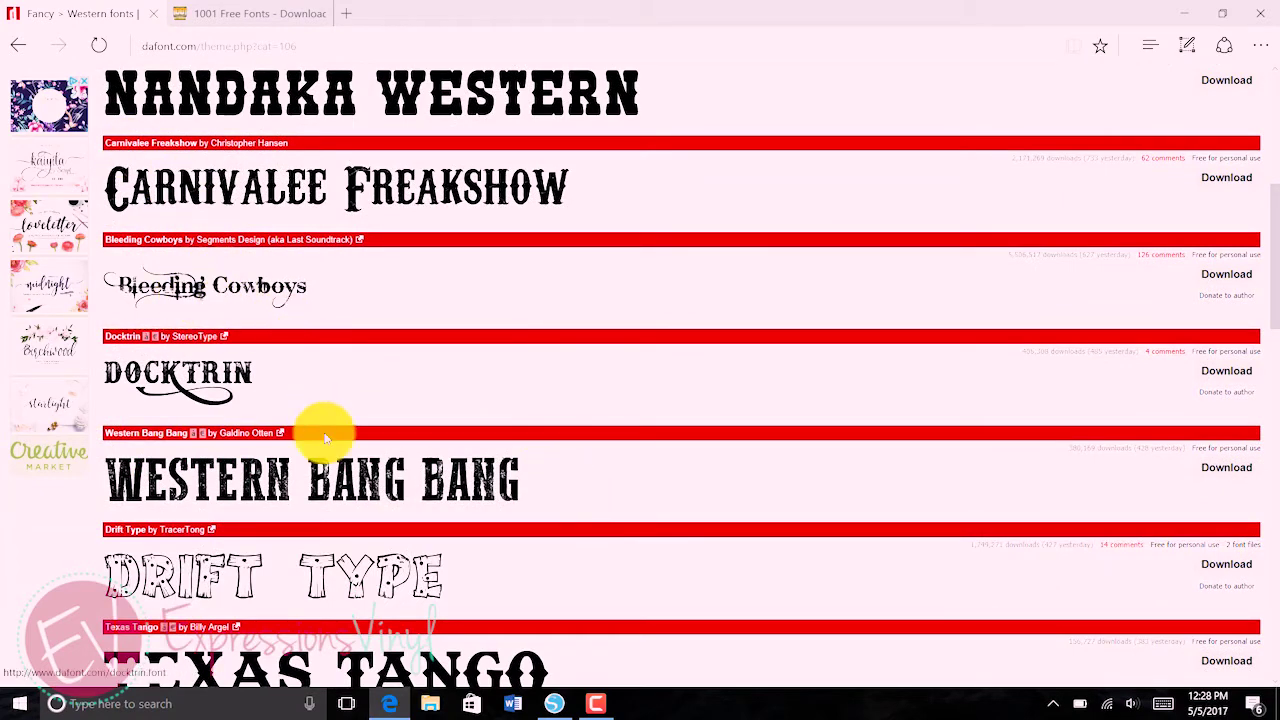
{"action": "scroll", "coordinate": [268, 557], "scroll_direction": "down", "scroll_amount": 1}
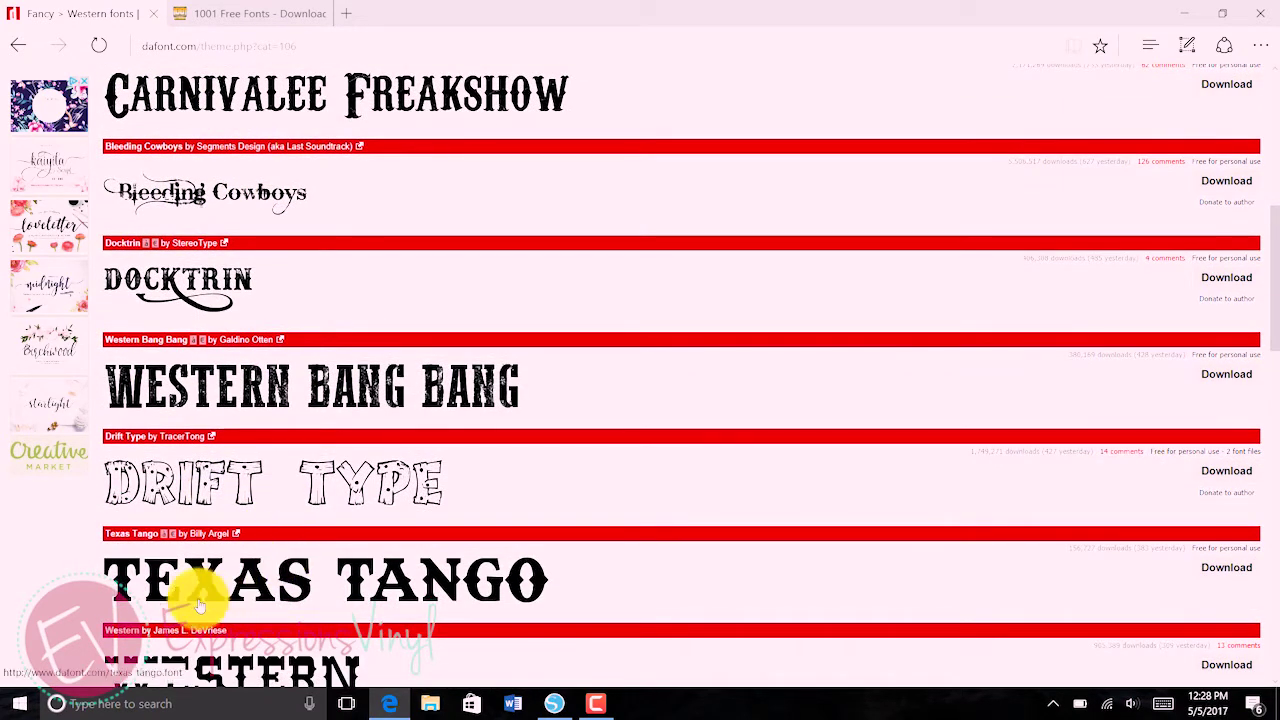
{"action": "scroll", "coordinate": [270, 575], "scroll_direction": "down", "scroll_amount": 2}
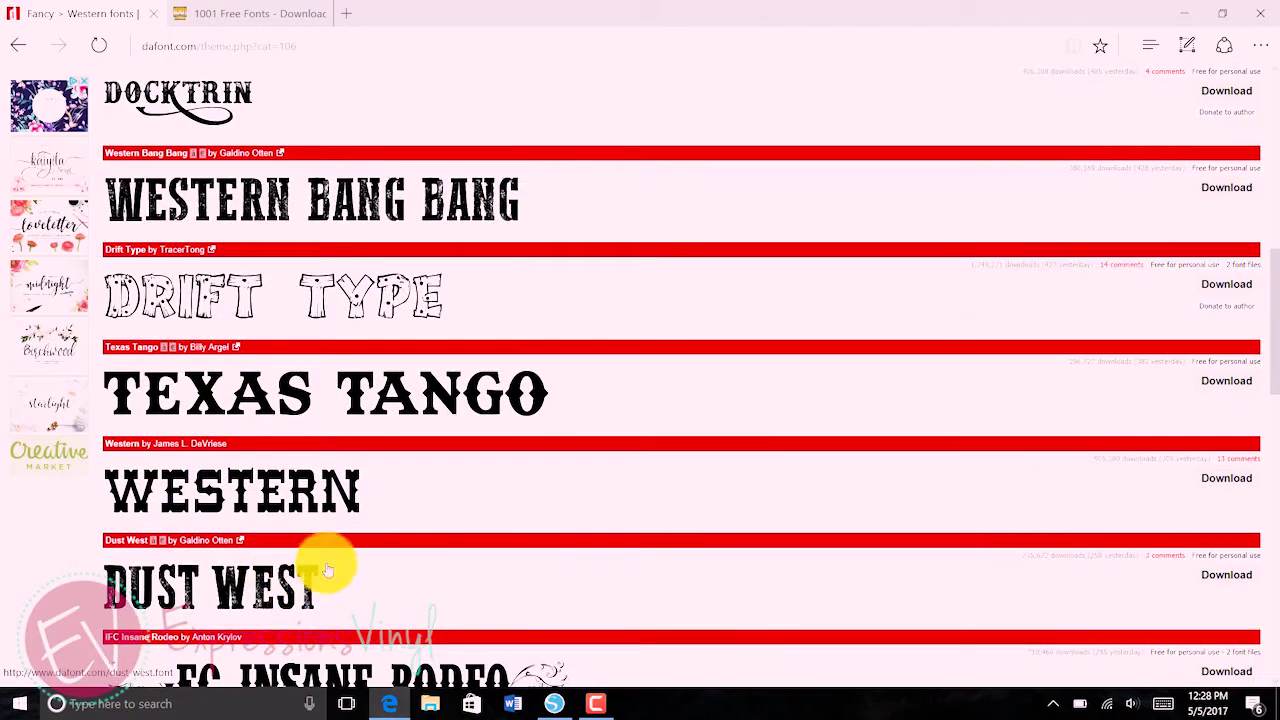
{"action": "scroll", "coordinate": [400, 541], "scroll_direction": "down", "scroll_amount": 3}
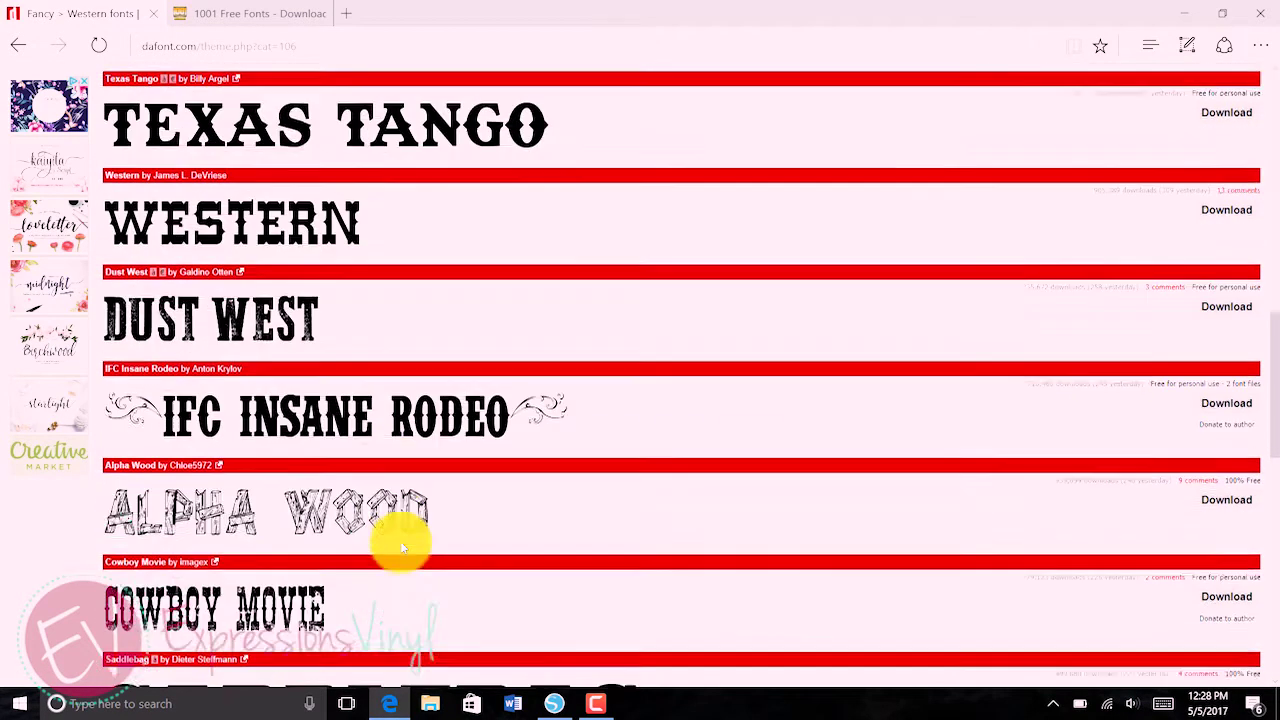
{"action": "scroll", "coordinate": [400, 547], "scroll_direction": "down", "scroll_amount": 1}
{"action": "scroll", "coordinate": [400, 547], "scroll_direction": "down", "scroll_amount": 1}
{"action": "scroll", "coordinate": [400, 547], "scroll_direction": "down", "scroll_amount": 1}
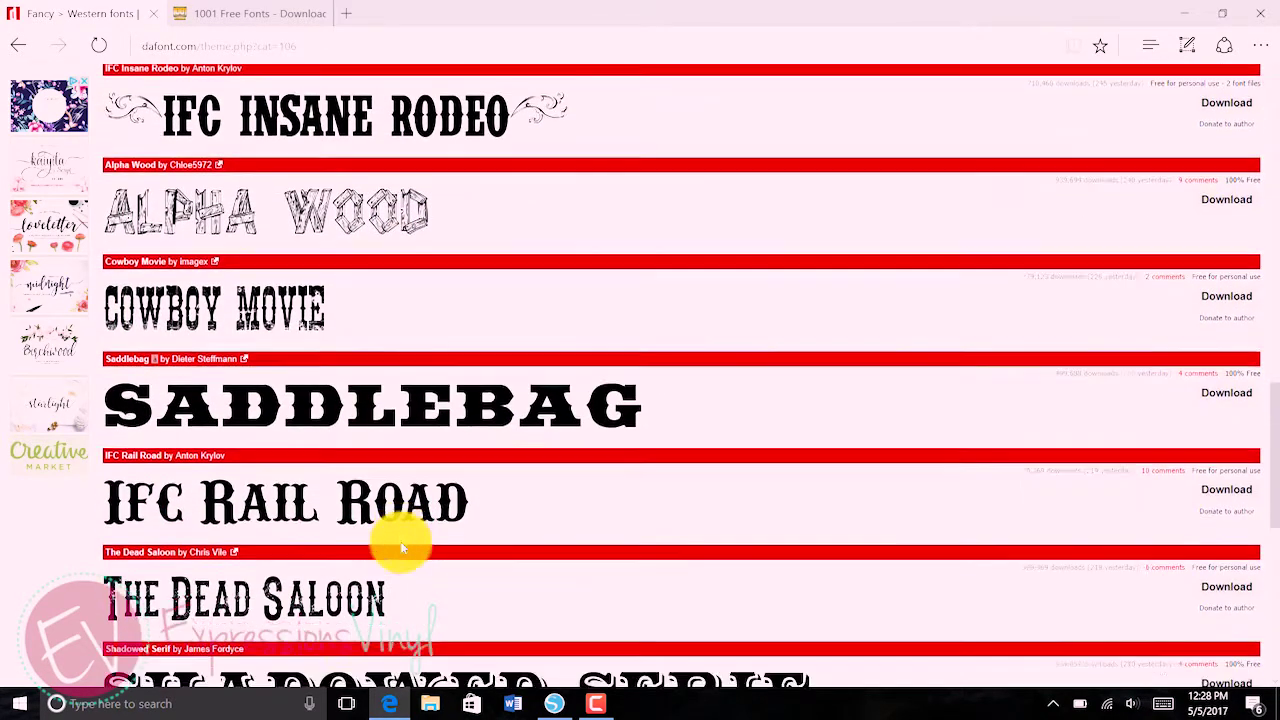
{"action": "scroll", "coordinate": [400, 547], "scroll_direction": "down", "scroll_amount": 3}
{"action": "scroll", "coordinate": [400, 547], "scroll_direction": "down", "scroll_amount": 3}
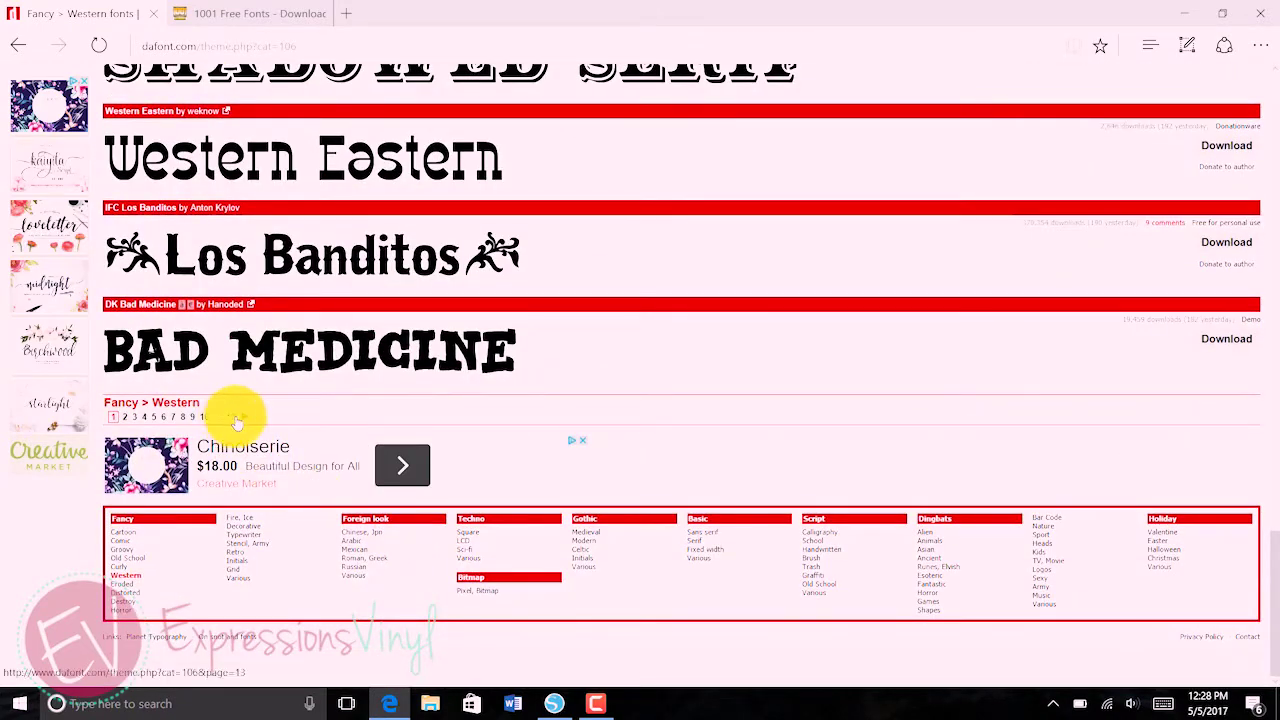
{"action": "scroll", "coordinate": [290, 410], "scroll_direction": "up", "scroll_amount": 3}
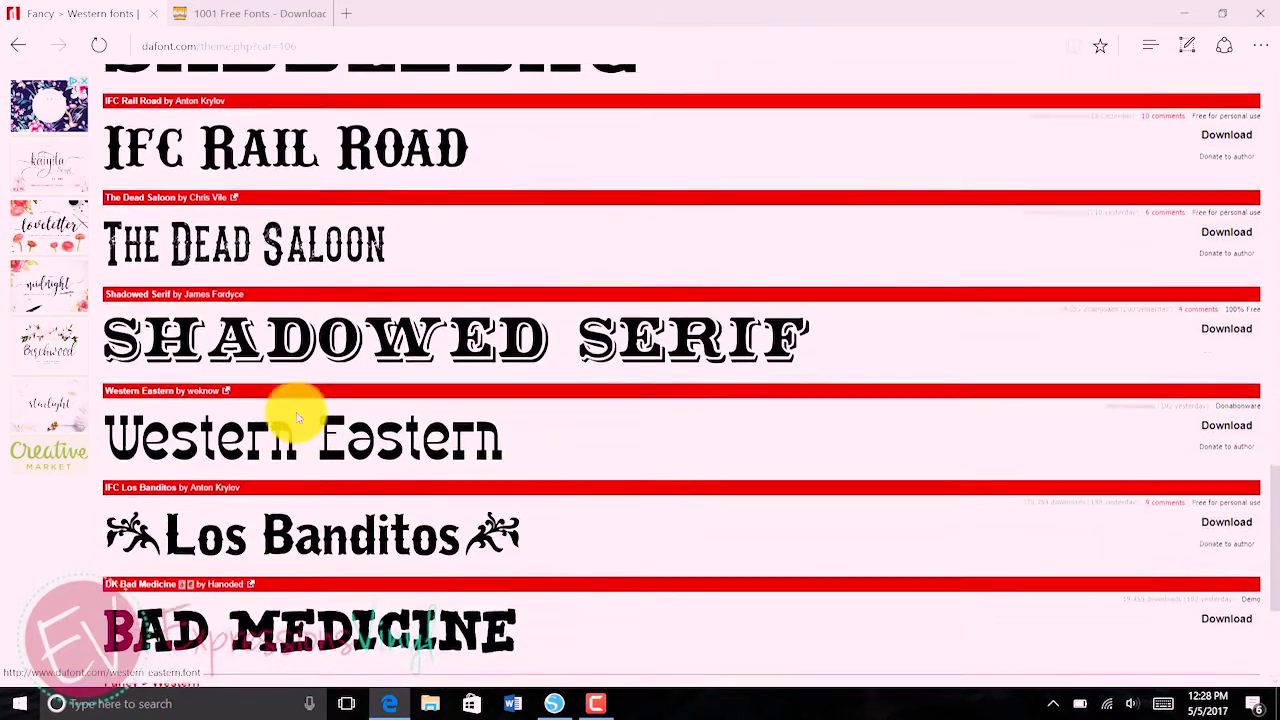
{"action": "scroll", "coordinate": [290, 412], "scroll_direction": "up", "scroll_amount": 5}
{"action": "scroll", "coordinate": [305, 400], "scroll_direction": "up", "scroll_amount": 5}
{"action": "scroll", "coordinate": [305, 390], "scroll_direction": "up", "scroll_amount": 5}
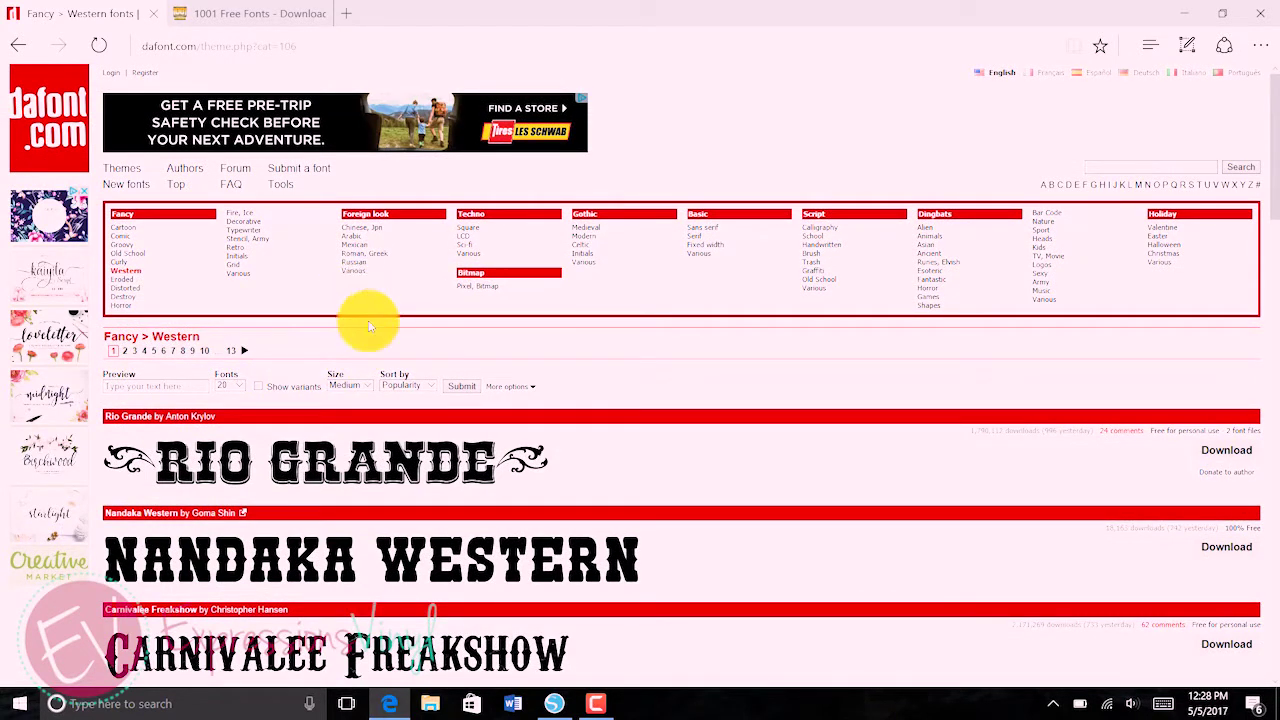
{"action": "left_click", "coordinate": [240, 250]}
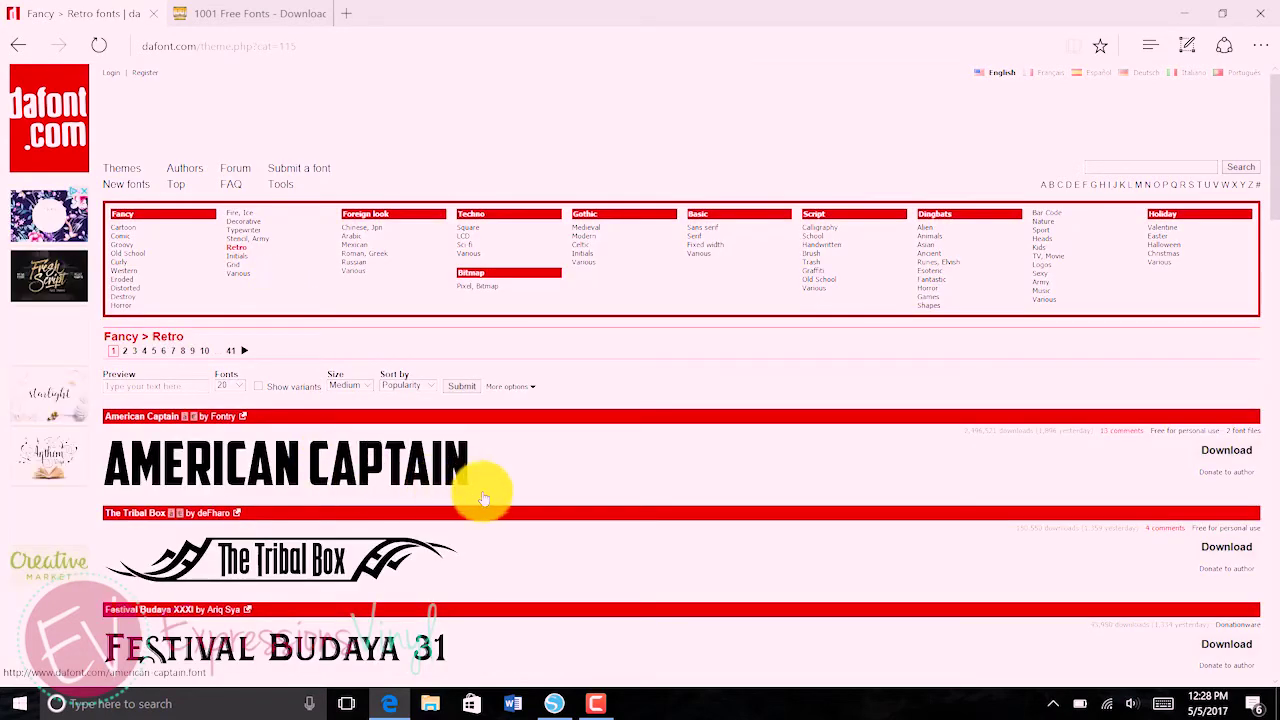
Step: Scroll to the bottom of the Fancy > Retro font list
{"action": "scroll", "coordinate": [485, 495], "scroll_direction": "down", "scroll_amount": 2}
{"action": "scroll", "coordinate": [491, 491], "scroll_direction": "down", "scroll_amount": 3}
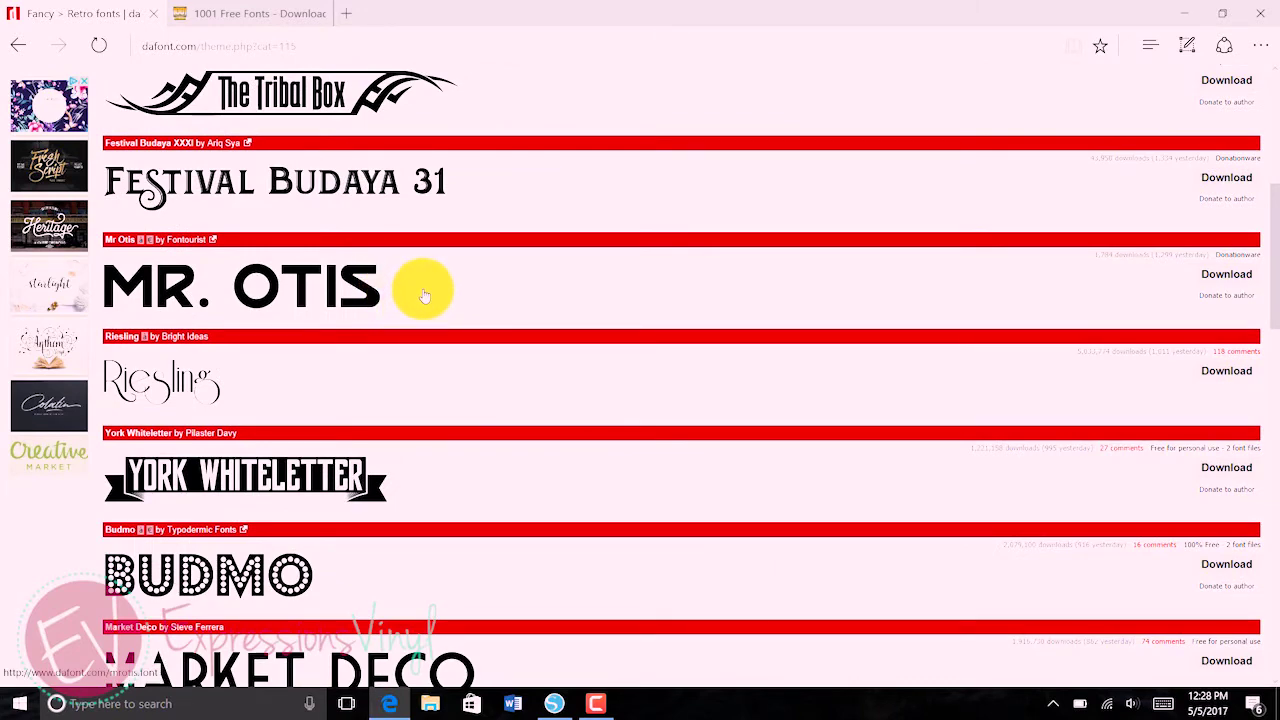
{"action": "scroll", "coordinate": [424, 295], "scroll_direction": "down", "scroll_amount": 2}
{"action": "scroll", "coordinate": [443, 363], "scroll_direction": "down", "scroll_amount": 2}
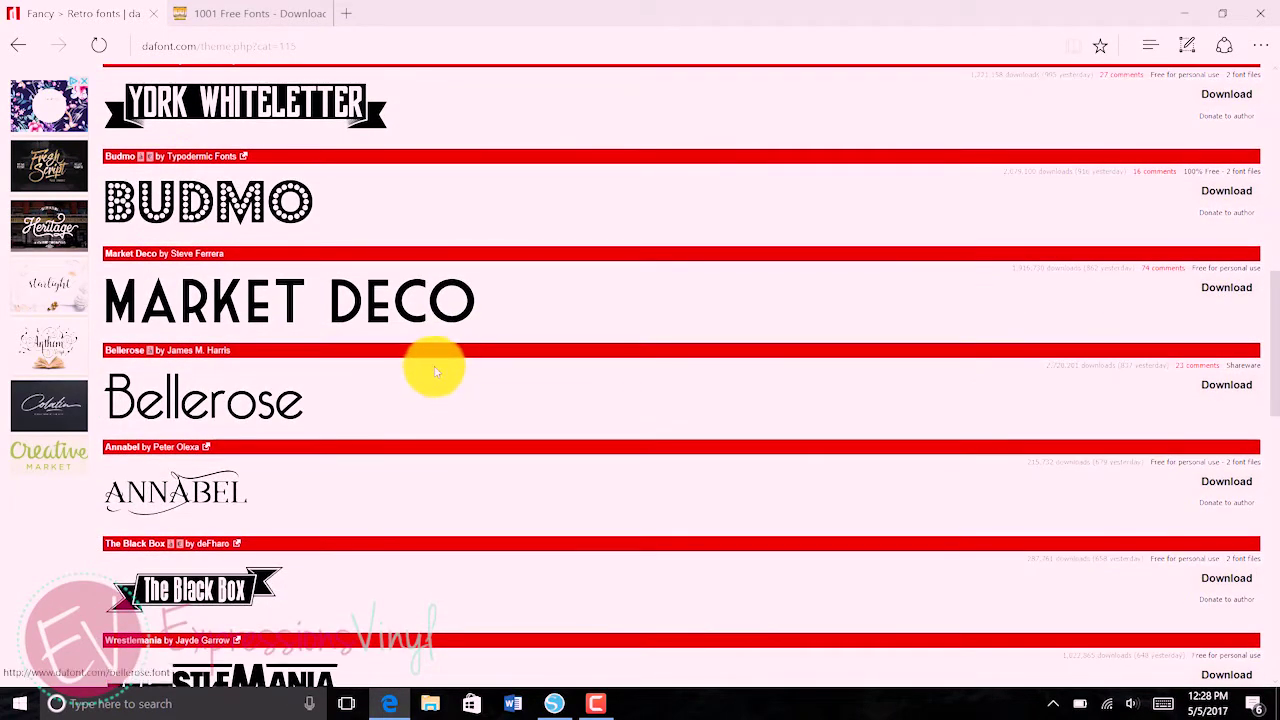
{"action": "scroll", "coordinate": [437, 330], "scroll_direction": "down", "scroll_amount": 1}
{"action": "scroll", "coordinate": [437, 323], "scroll_direction": "down", "scroll_amount": 2}
{"action": "scroll", "coordinate": [440, 323], "scroll_direction": "down", "scroll_amount": 1}
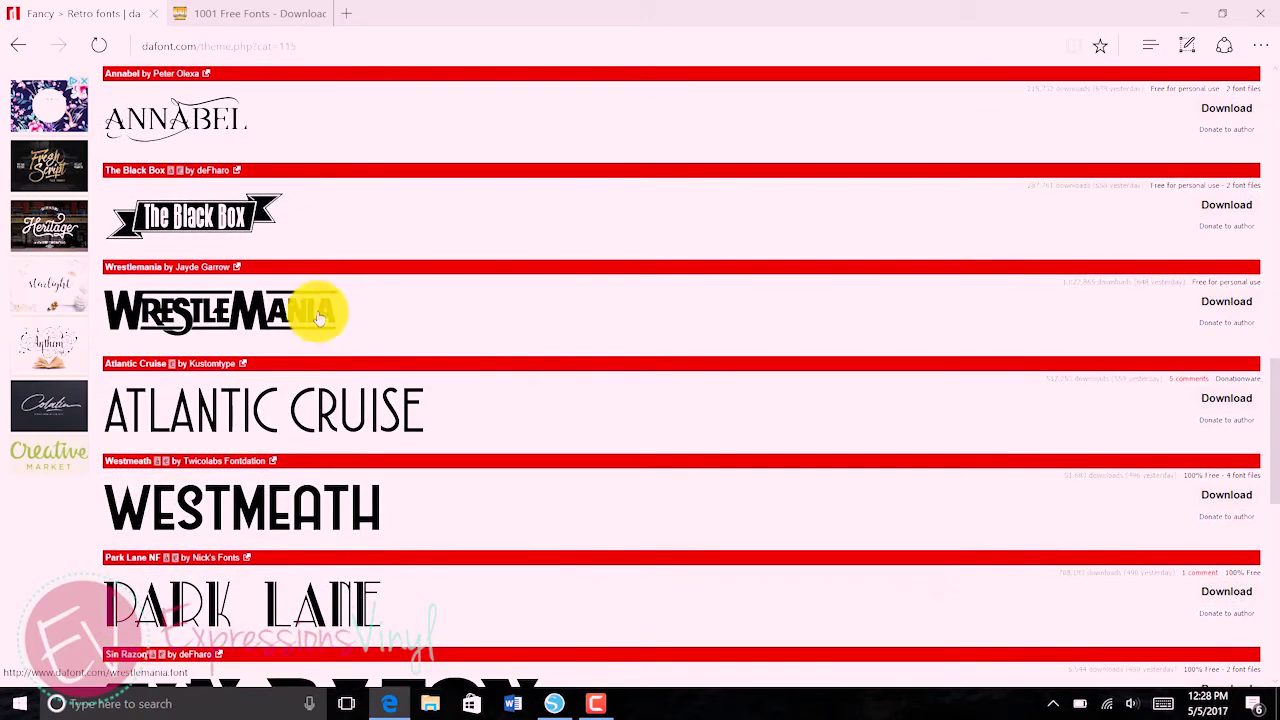
{"action": "scroll", "coordinate": [320, 318], "scroll_direction": "down", "scroll_amount": 2}
{"action": "scroll", "coordinate": [335, 330], "scroll_direction": "down", "scroll_amount": 2}
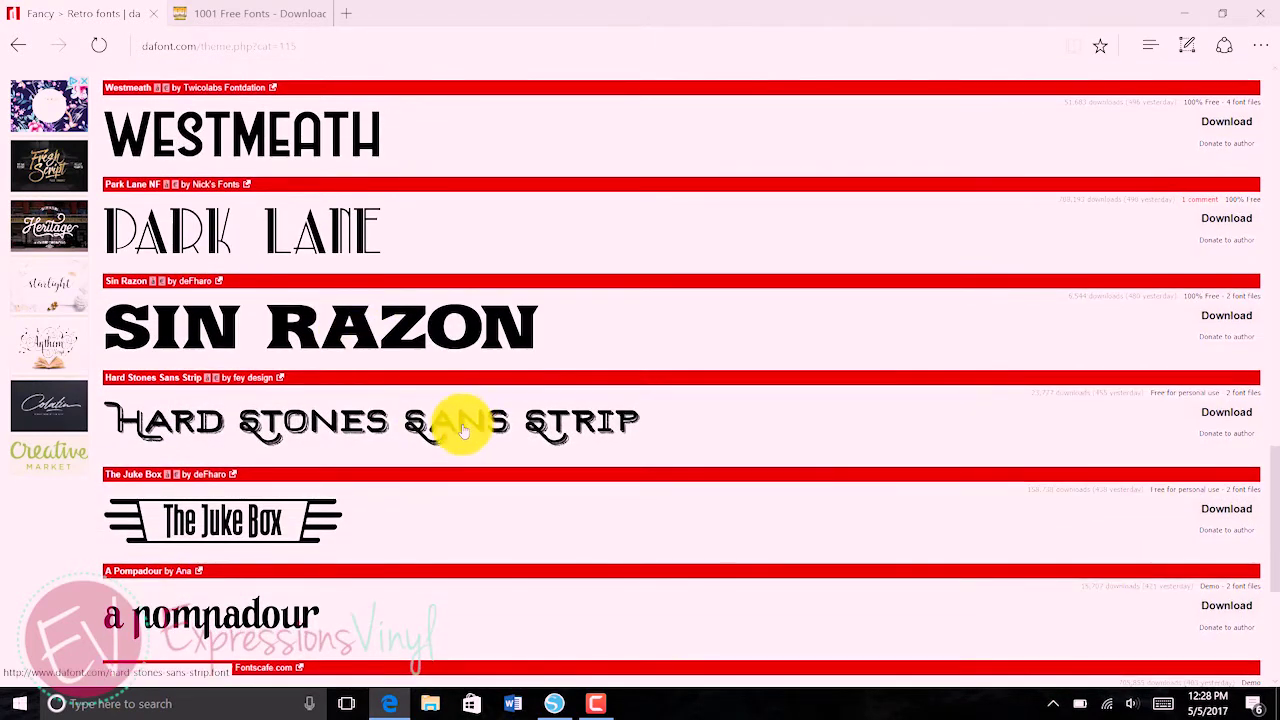
{"action": "scroll", "coordinate": [463, 520], "scroll_direction": "down", "scroll_amount": 2}
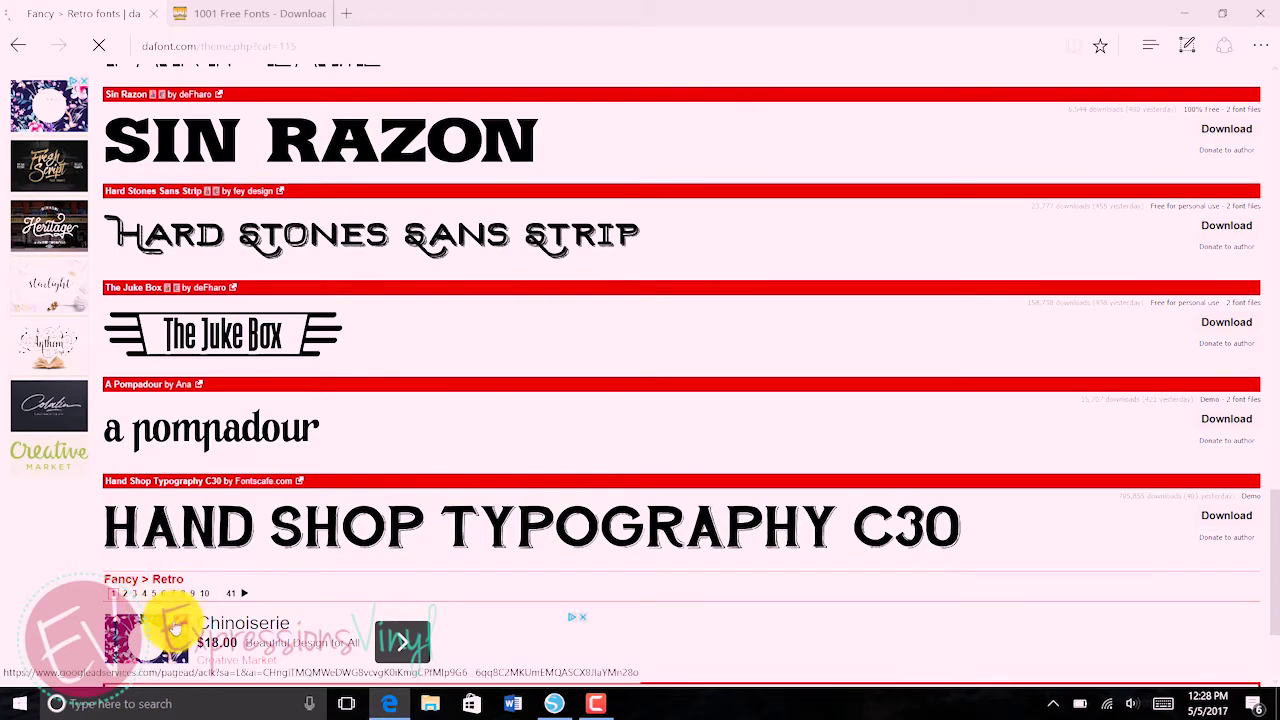
Step: Go to page 5 of the Retro fonts and scroll down to Super Retro M54
{"action": "left_click", "coordinate": [158, 594]}
{"action": "scroll", "coordinate": [300, 470], "scroll_direction": "down", "scroll_amount": 2}
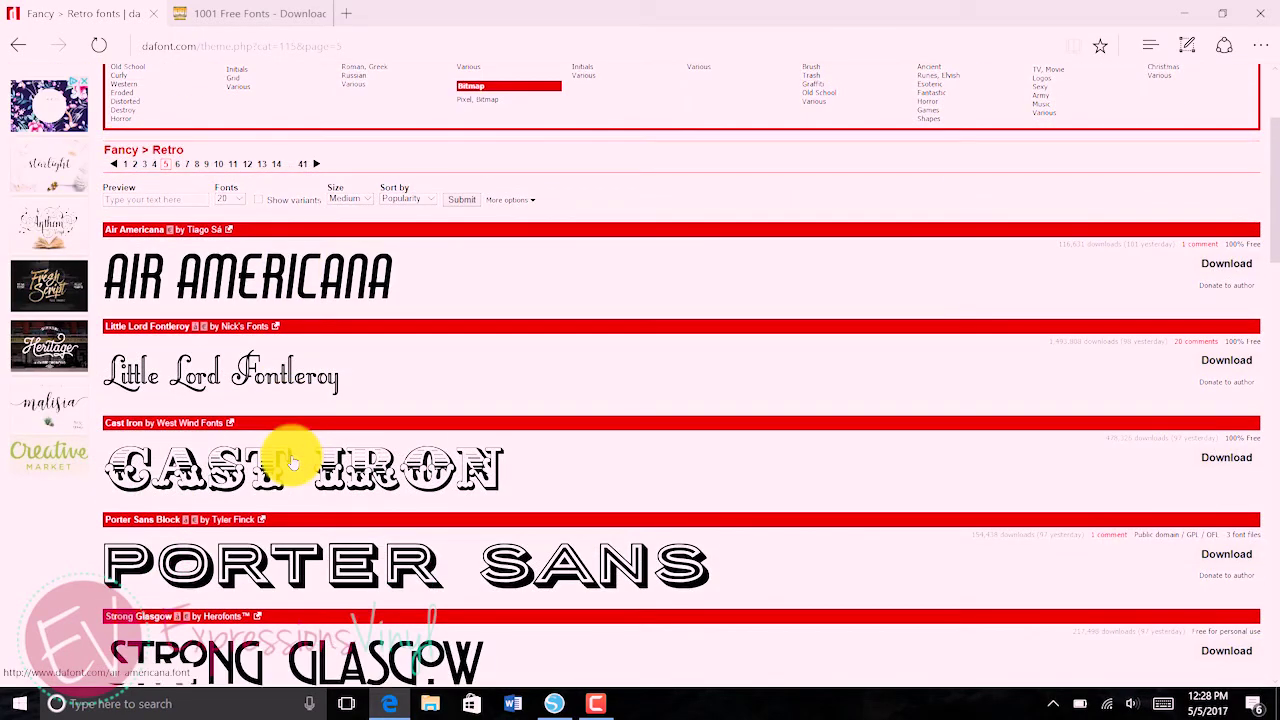
{"action": "scroll", "coordinate": [330, 360], "scroll_direction": "down", "scroll_amount": 2}
{"action": "scroll", "coordinate": [345, 366], "scroll_direction": "down", "scroll_amount": 3}
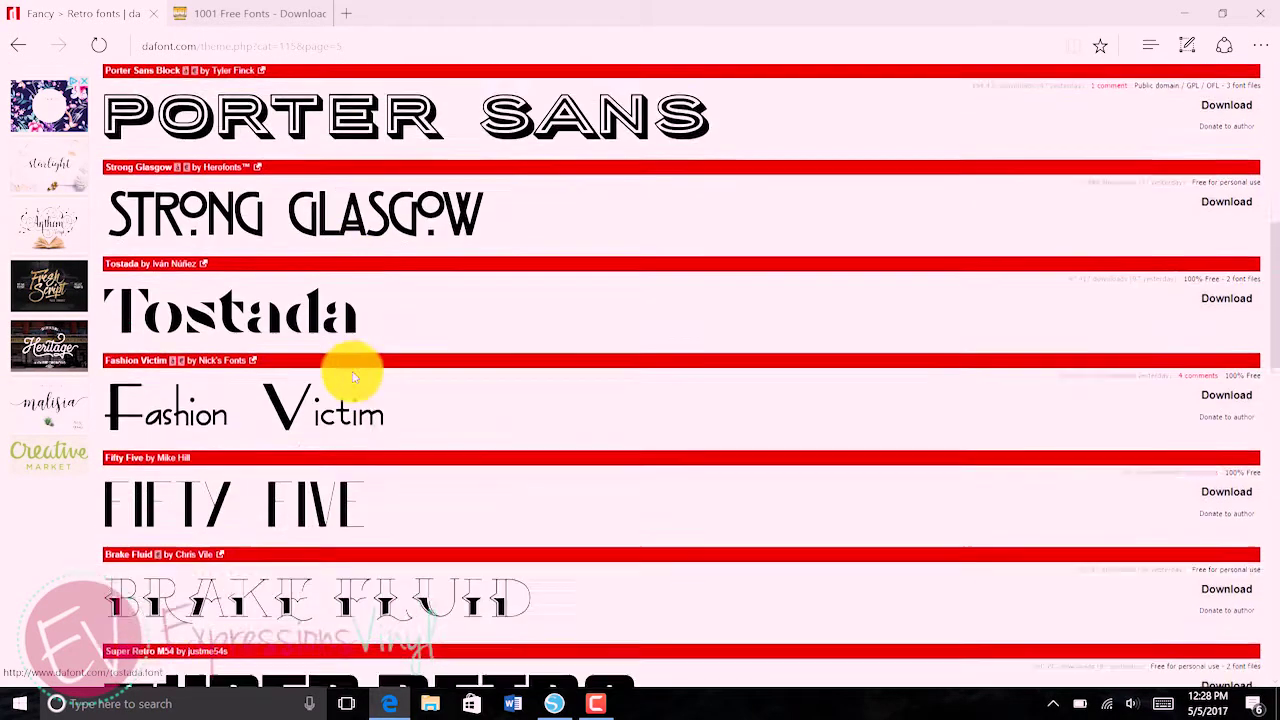
{"action": "scroll", "coordinate": [365, 445], "scroll_direction": "down", "scroll_amount": 2}
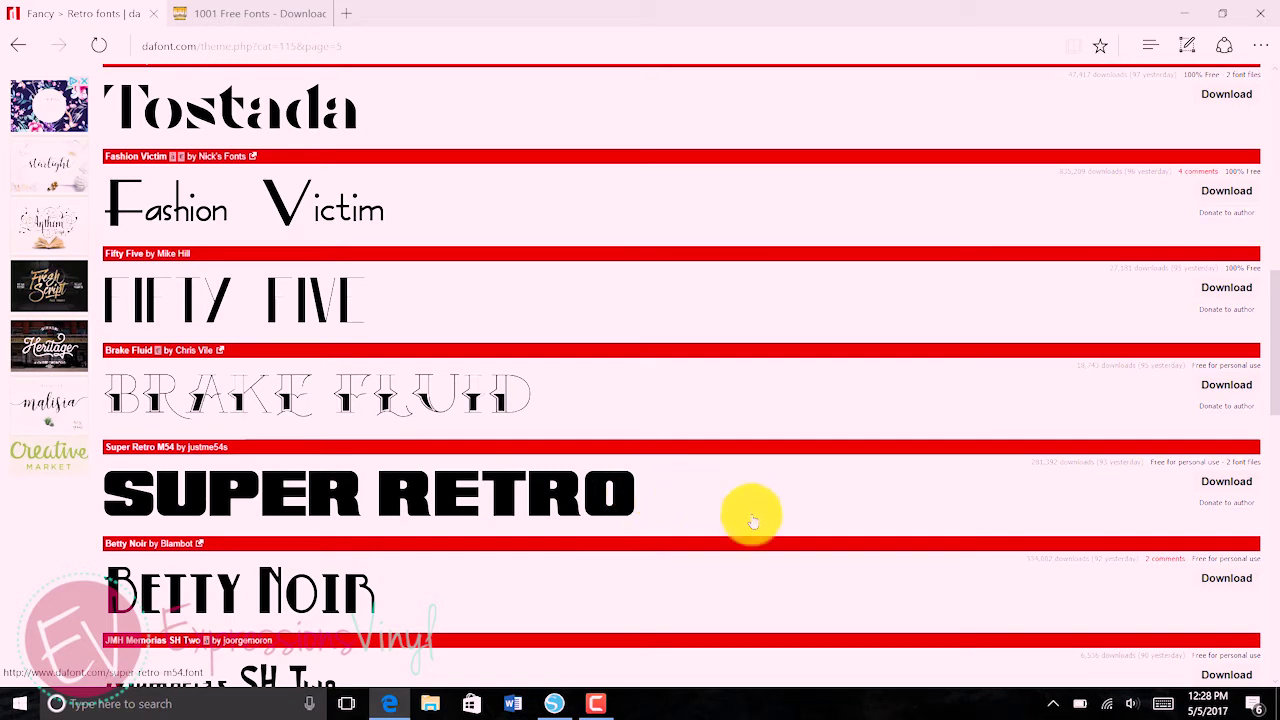
Step: Download the Super Retro M54 font and save super_retro_m54.zip into Documents
{"action": "left_click", "coordinate": [1230, 488]}
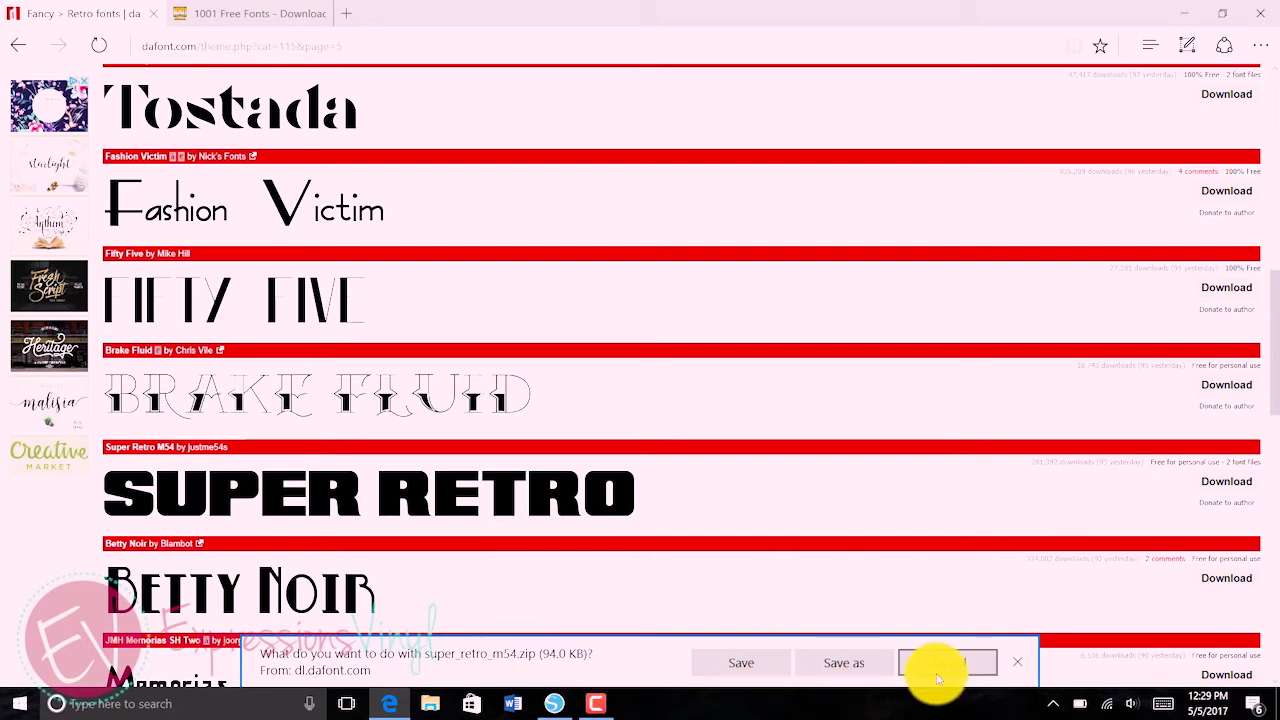
{"action": "left_click", "coordinate": [832, 680]}
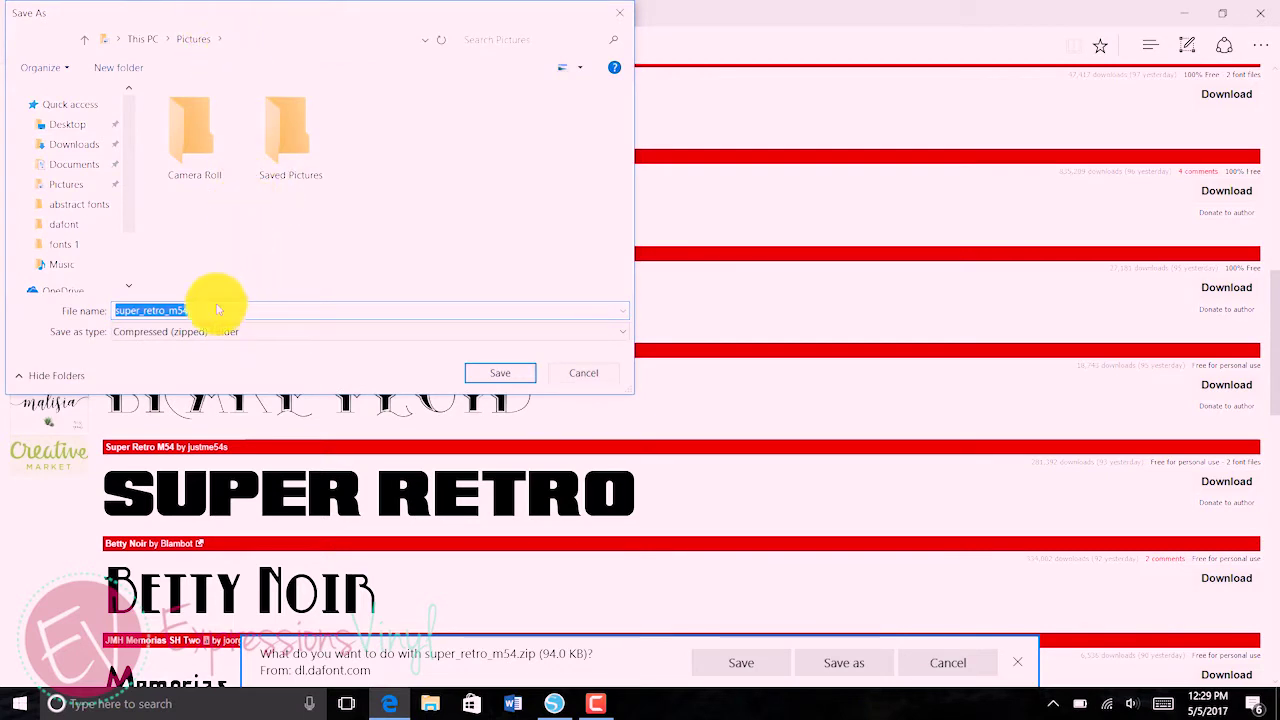
{"action": "mouse_move", "coordinate": [70, 172]}
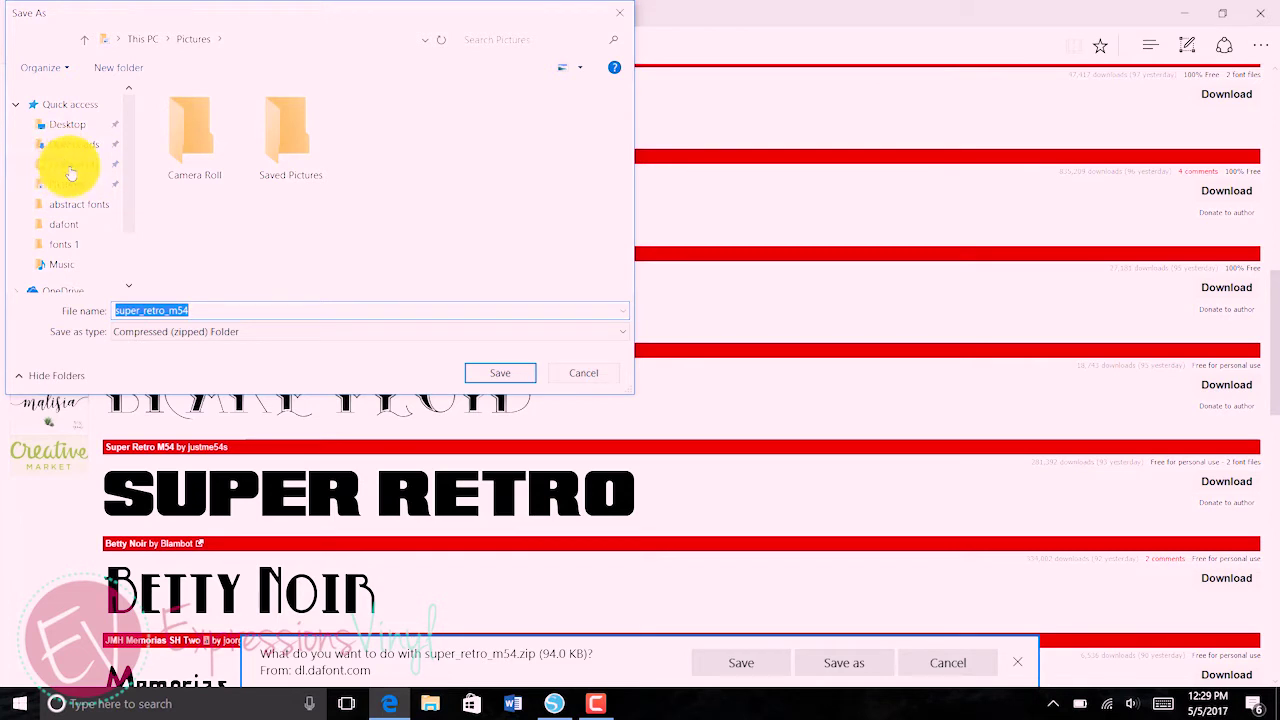
{"action": "left_click", "coordinate": [71, 168]}
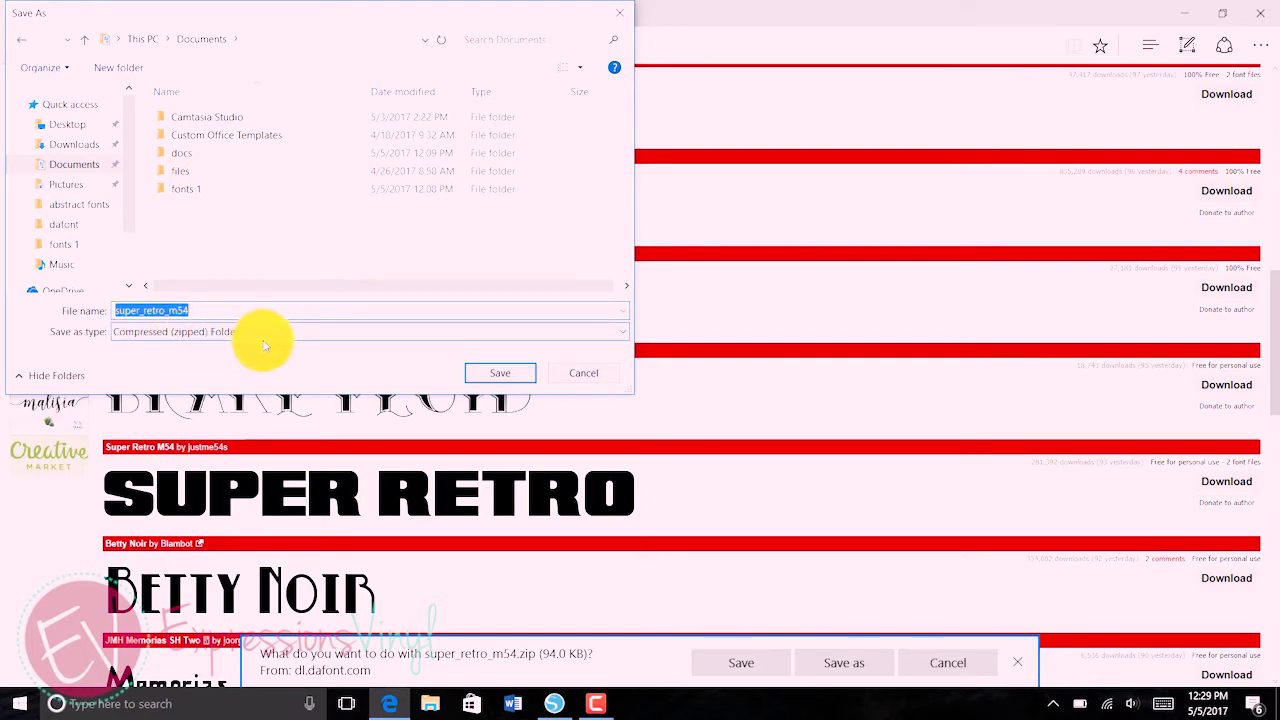
{"action": "left_click", "coordinate": [498, 375]}
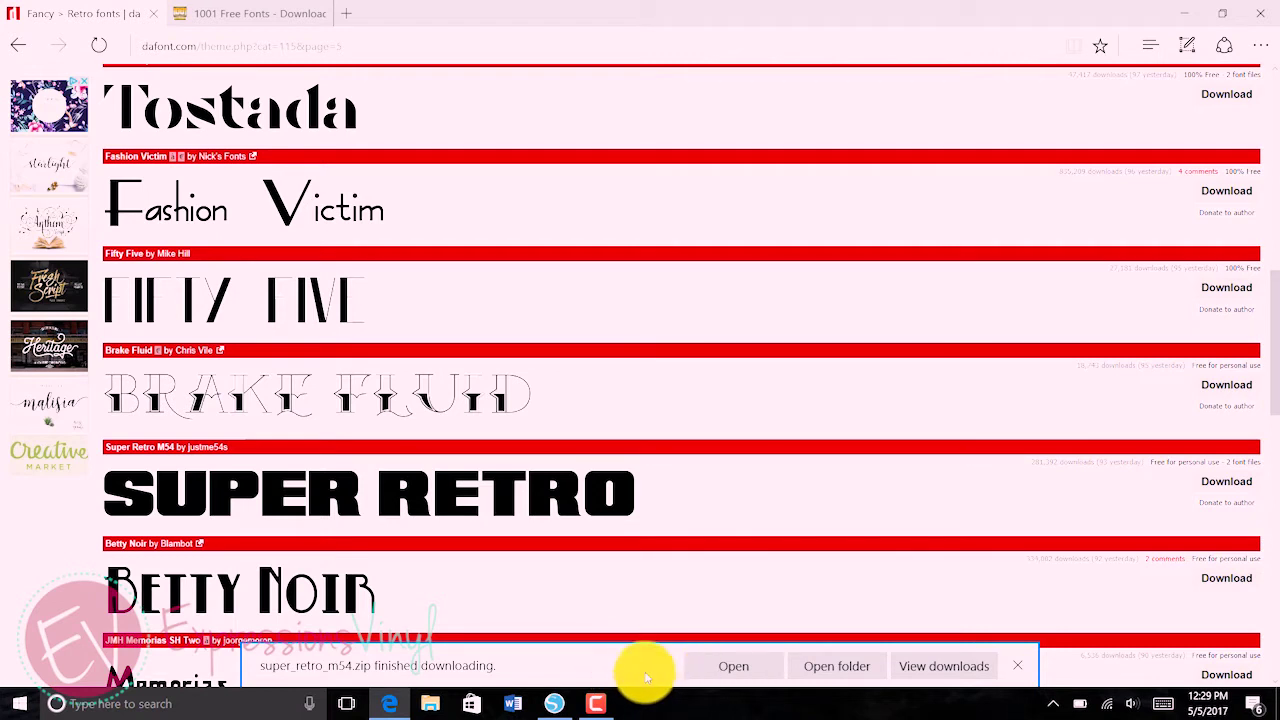
Step: Open super_retro_m54.zip in Documents and preview the Super Retro Italic M54 font file
{"action": "left_click", "coordinate": [827, 667]}
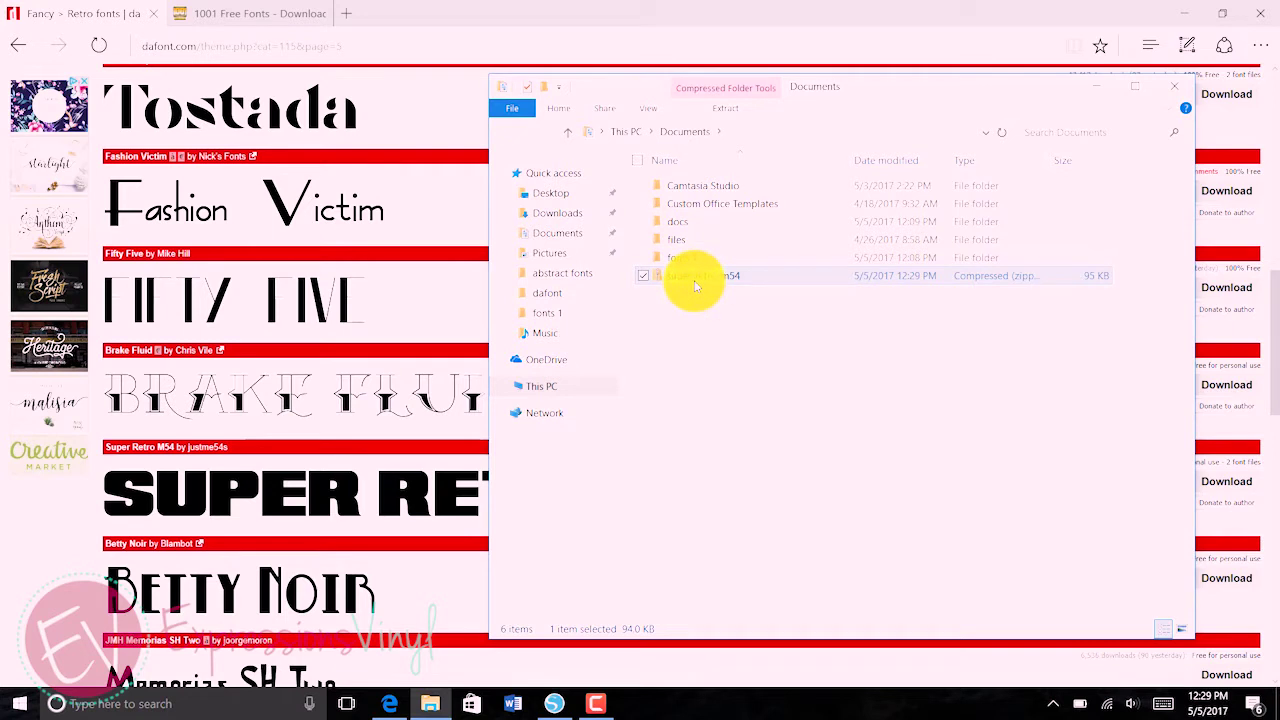
{"action": "right_click", "coordinate": [696, 287]}
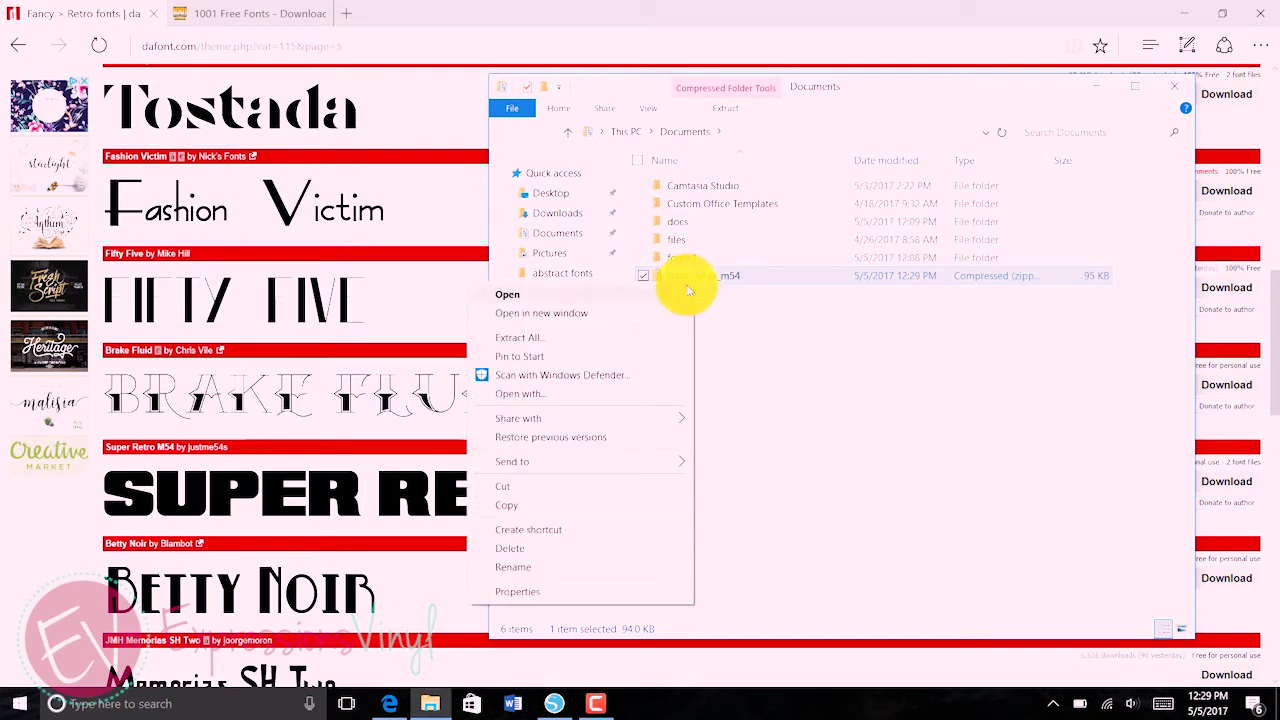
{"action": "left_click", "coordinate": [518, 300]}
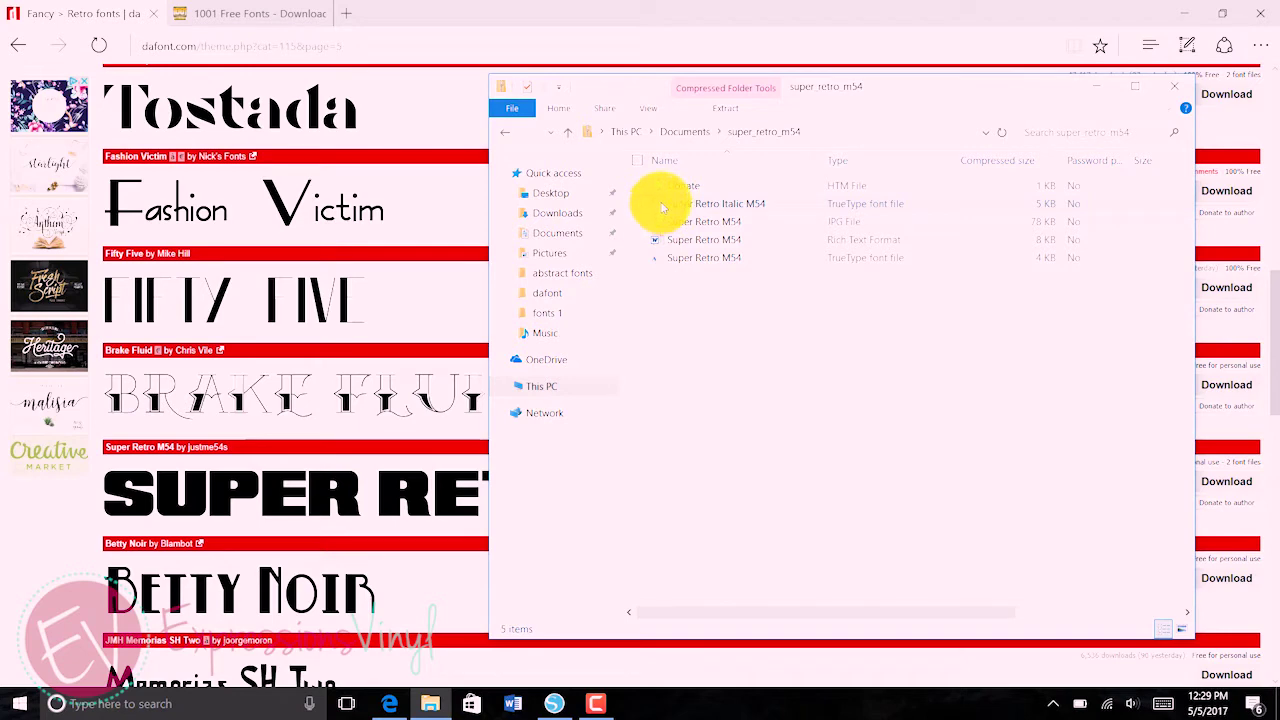
{"action": "right_click", "coordinate": [661, 205]}
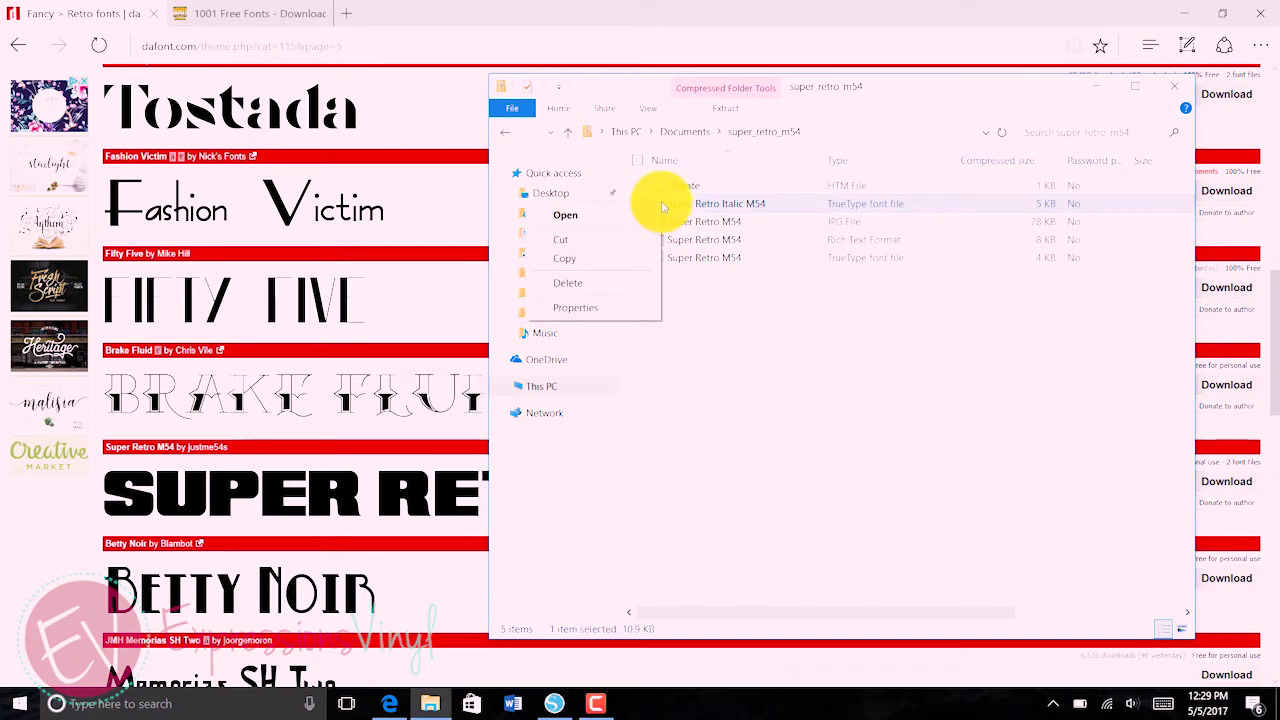
{"action": "left_click", "coordinate": [566, 215]}
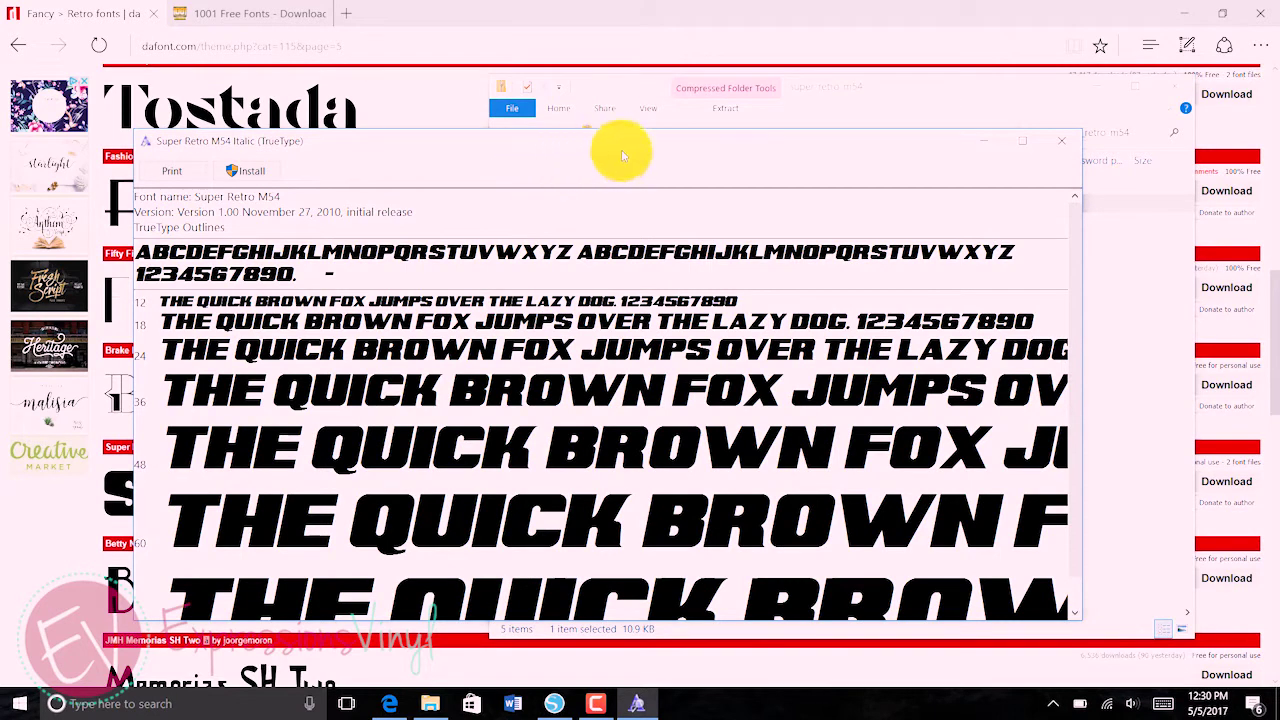
Step: Install Super Retro M54 Italic from the font preview, then close the preview and file window
{"action": "left_click", "coordinate": [950, 100]}
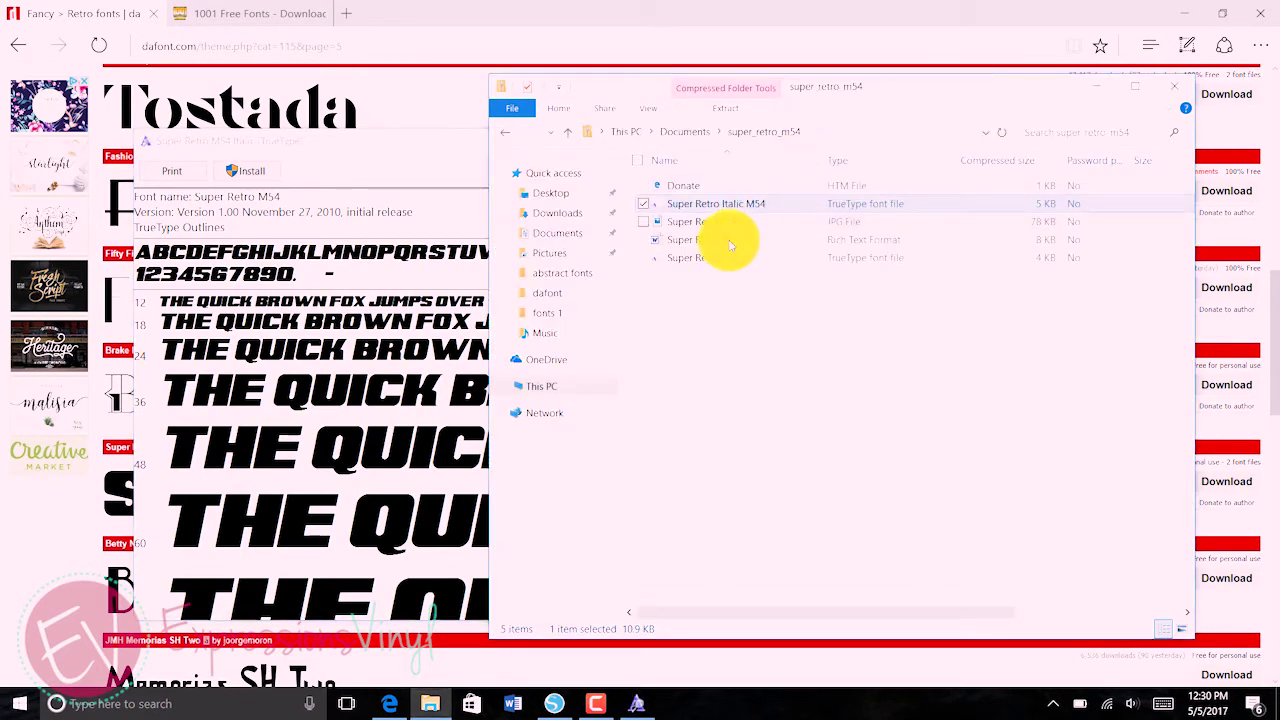
{"action": "double_click", "coordinate": [678, 188]}
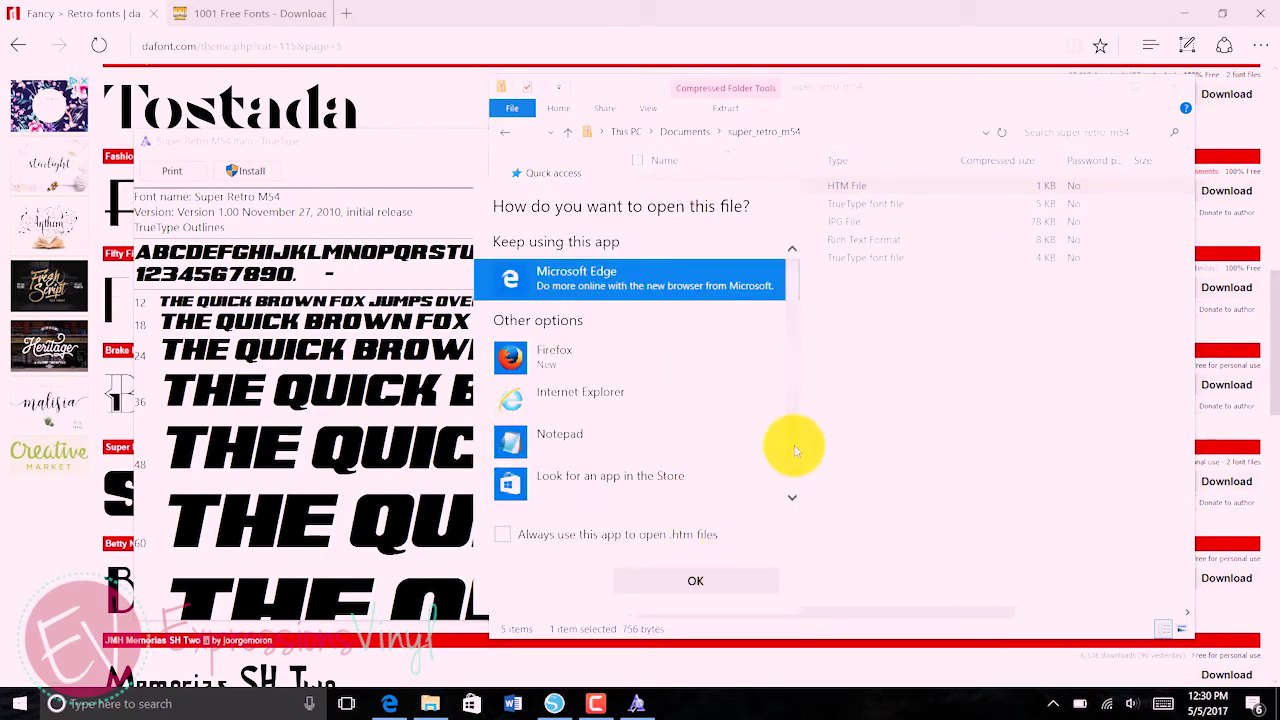
{"action": "left_click", "coordinate": [860, 418]}
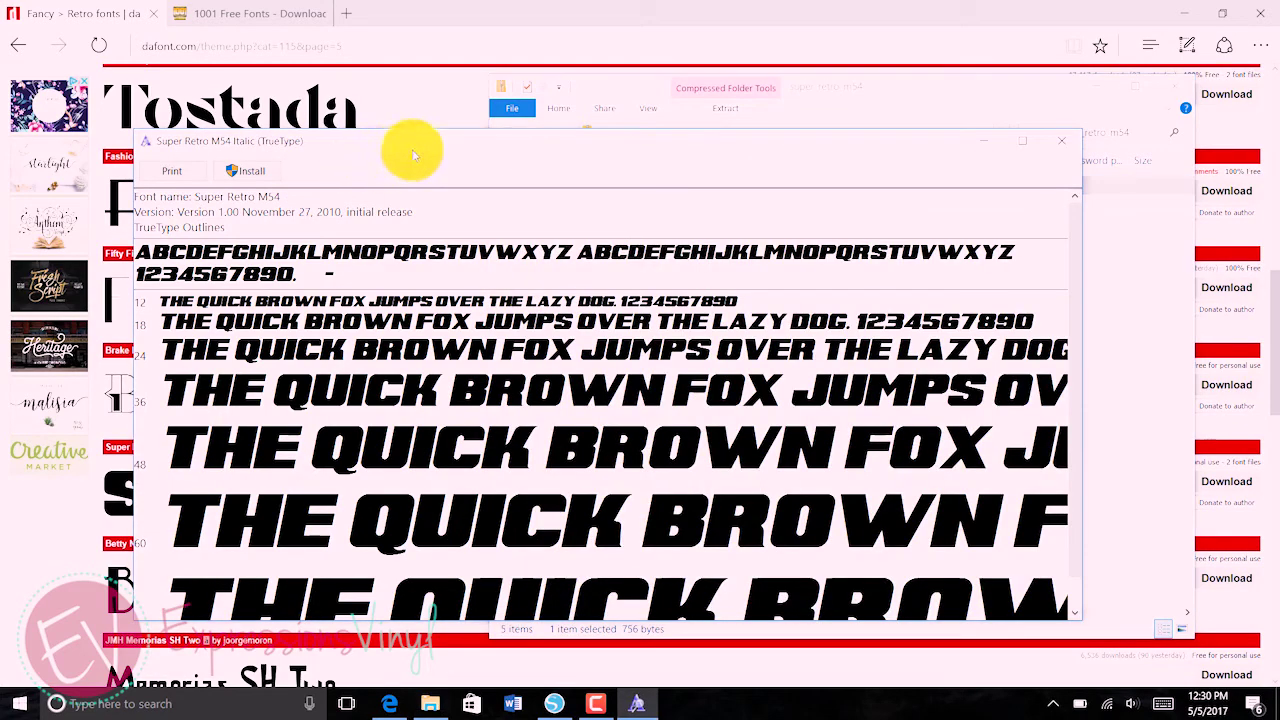
{"action": "left_click_drag", "start_coordinate": [409, 137], "coordinate": [406, 114]}
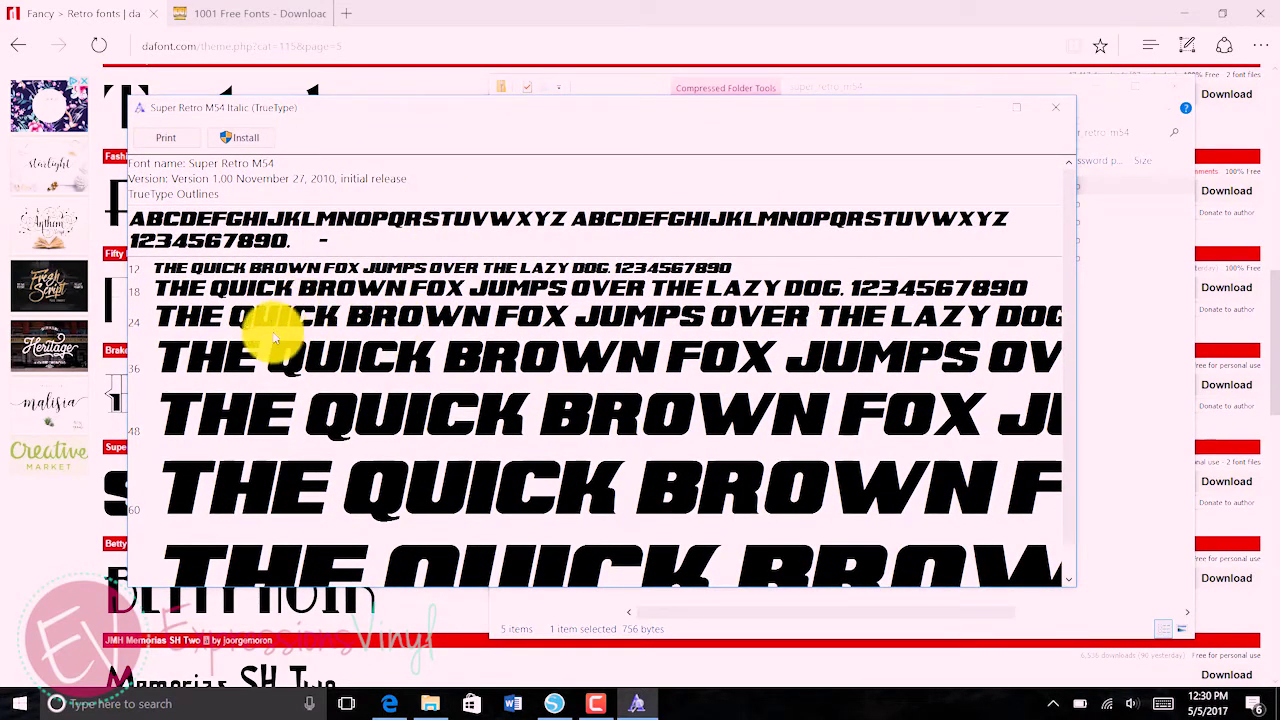
{"action": "left_click", "coordinate": [242, 138]}
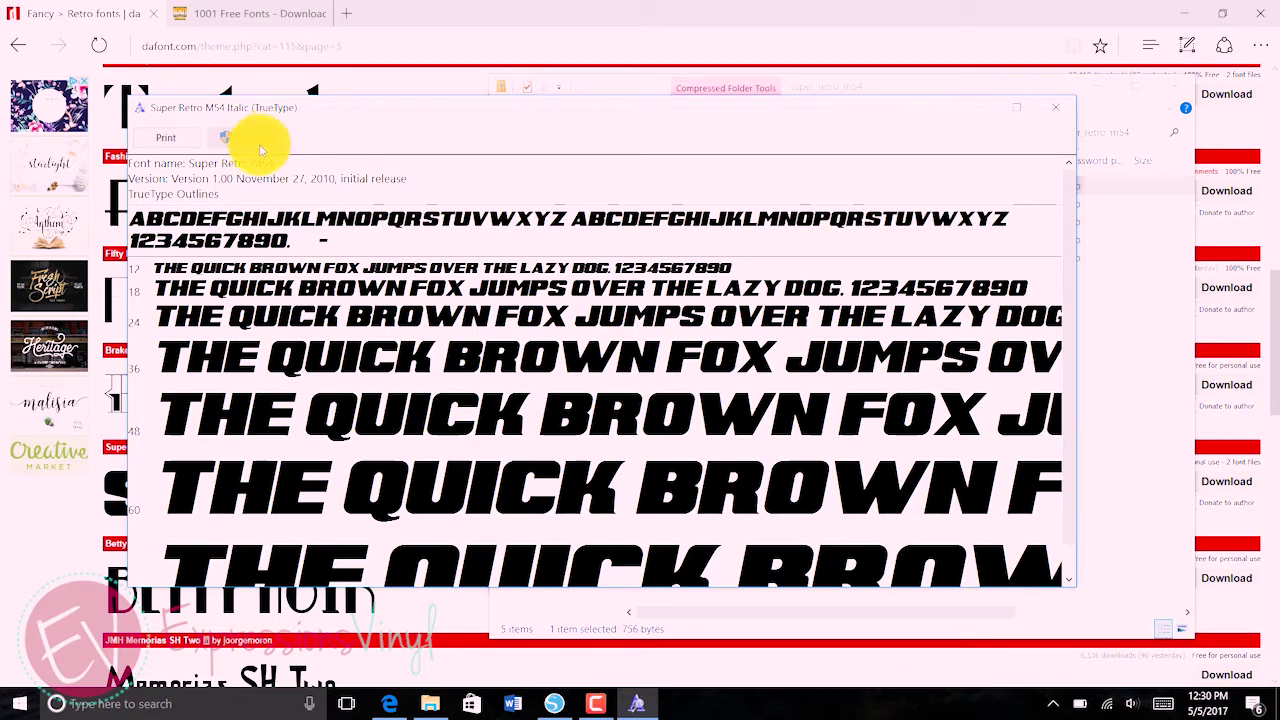
{"action": "left_click", "coordinate": [248, 140]}
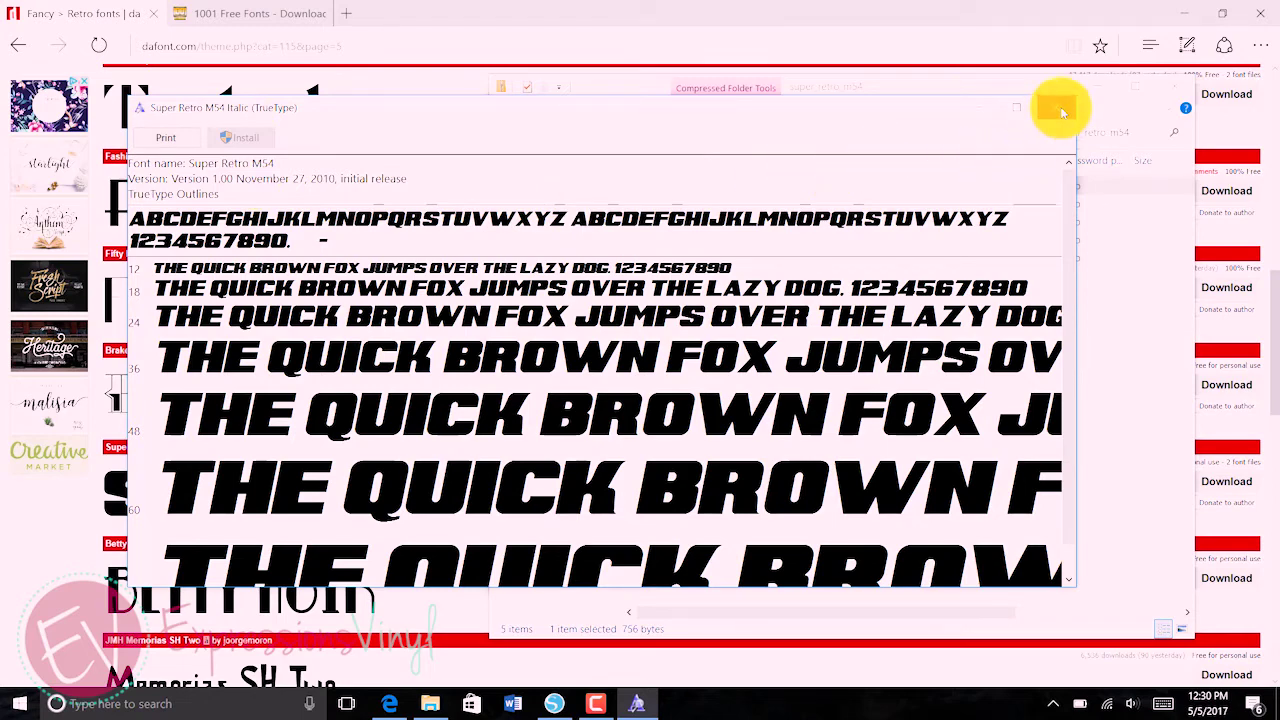
{"action": "left_click", "coordinate": [1168, 90]}
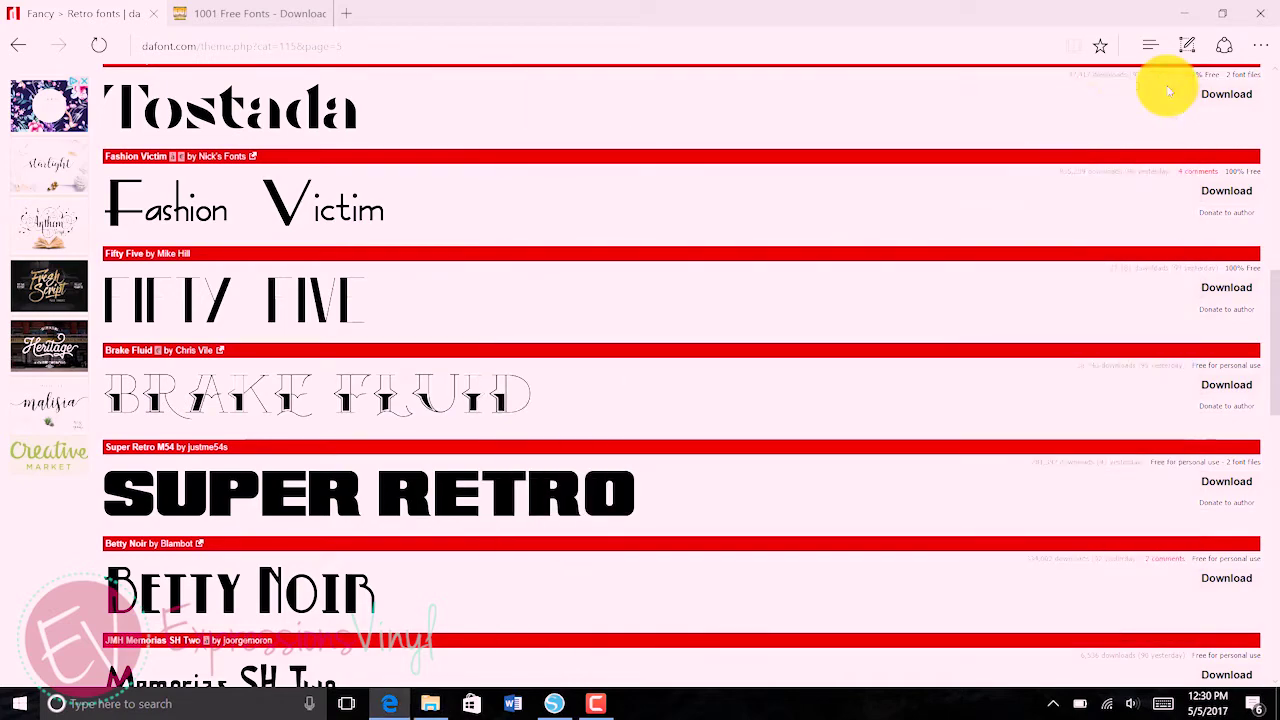
Step: Close the browser and Silhouette Studio, relaunch it, and start a new blank design
{"action": "left_click", "coordinate": [1177, 18]}
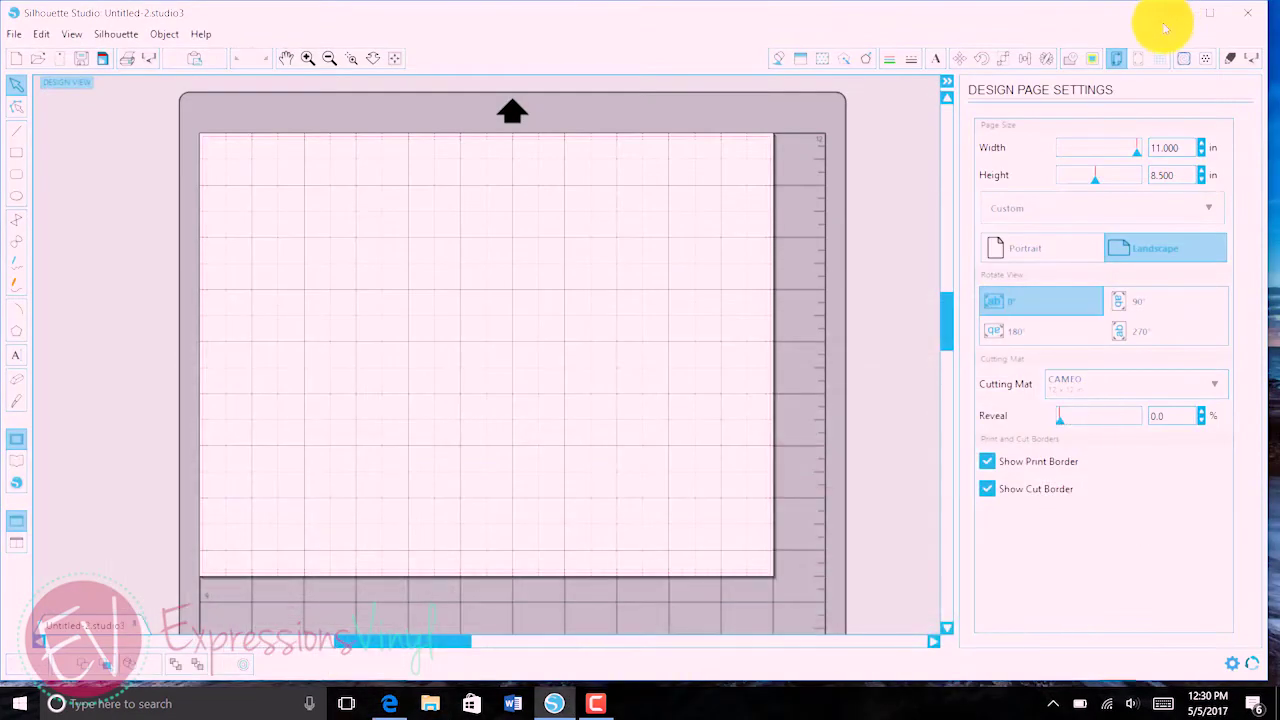
{"action": "left_click", "coordinate": [1183, 12]}
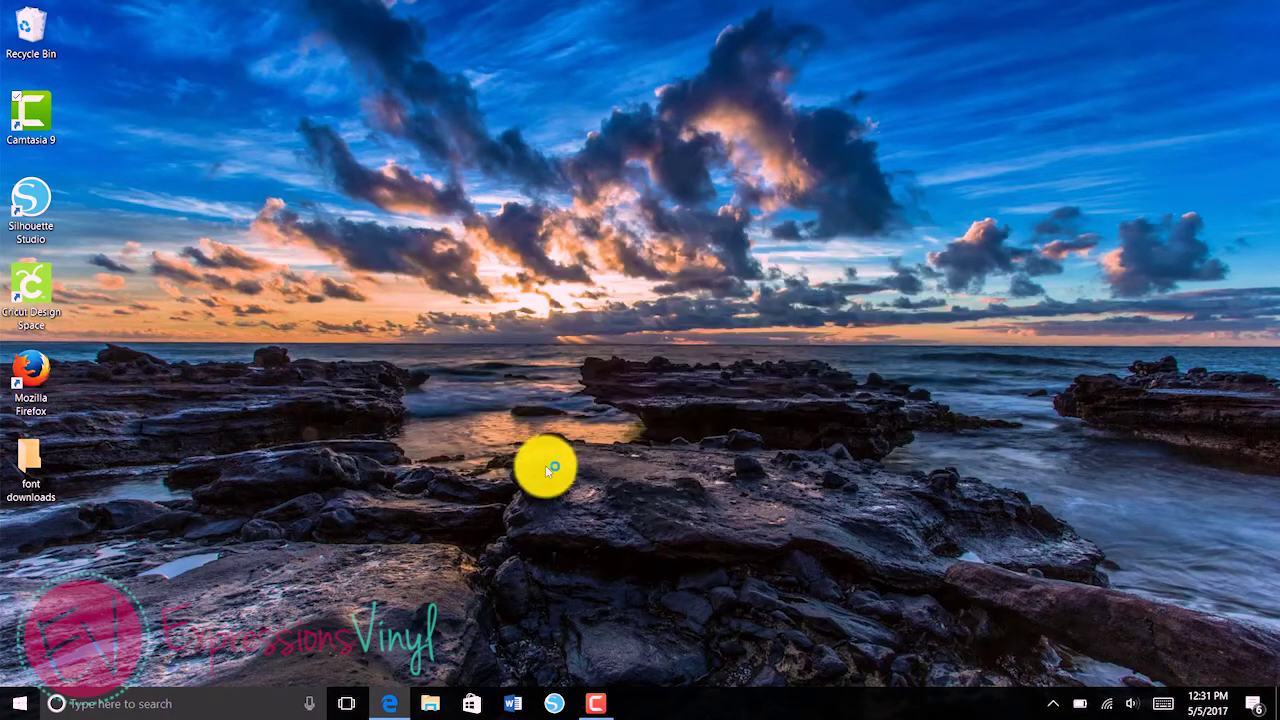
{"action": "left_click", "coordinate": [554, 703]}
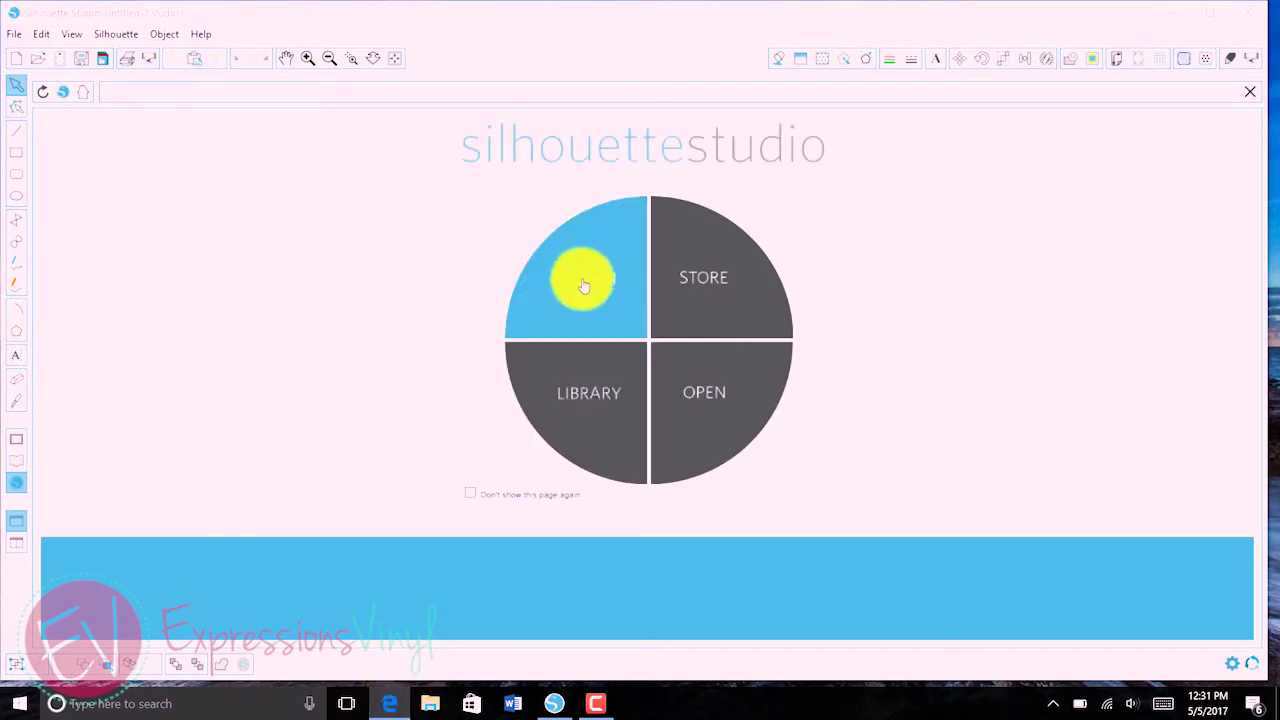
{"action": "left_click", "coordinate": [580, 277]}
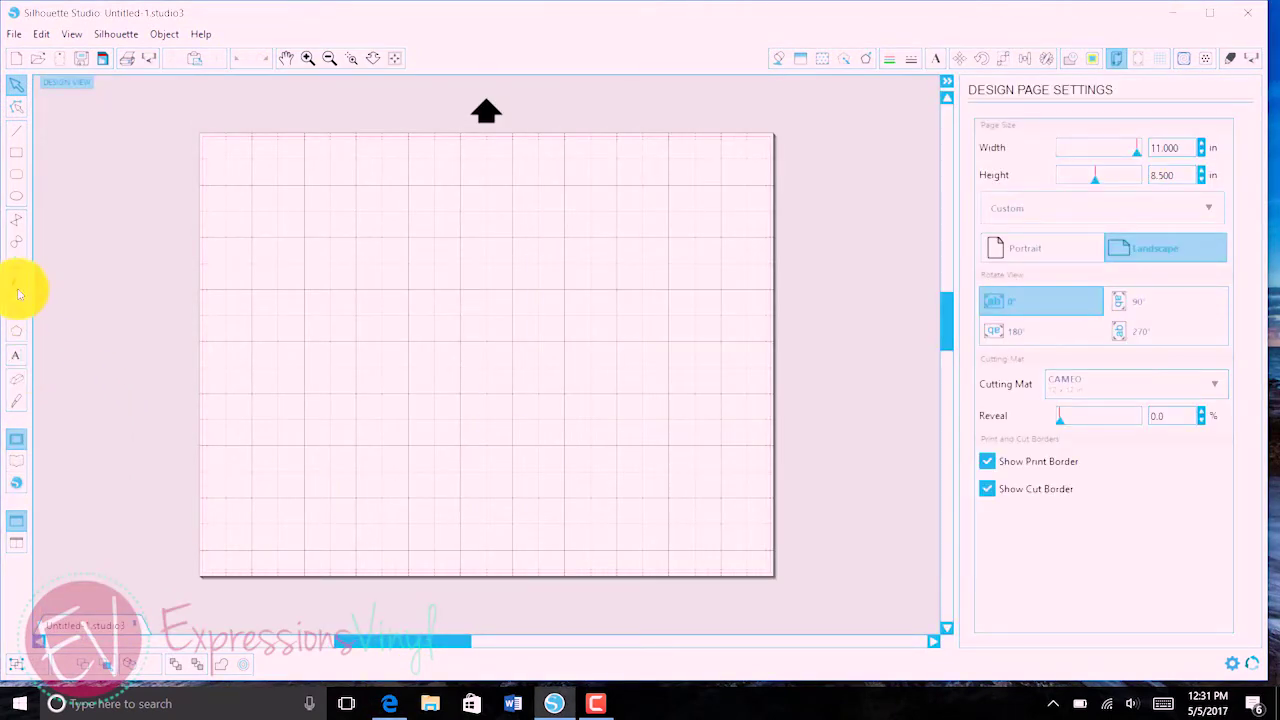
{"action": "left_click", "coordinate": [16, 357]}
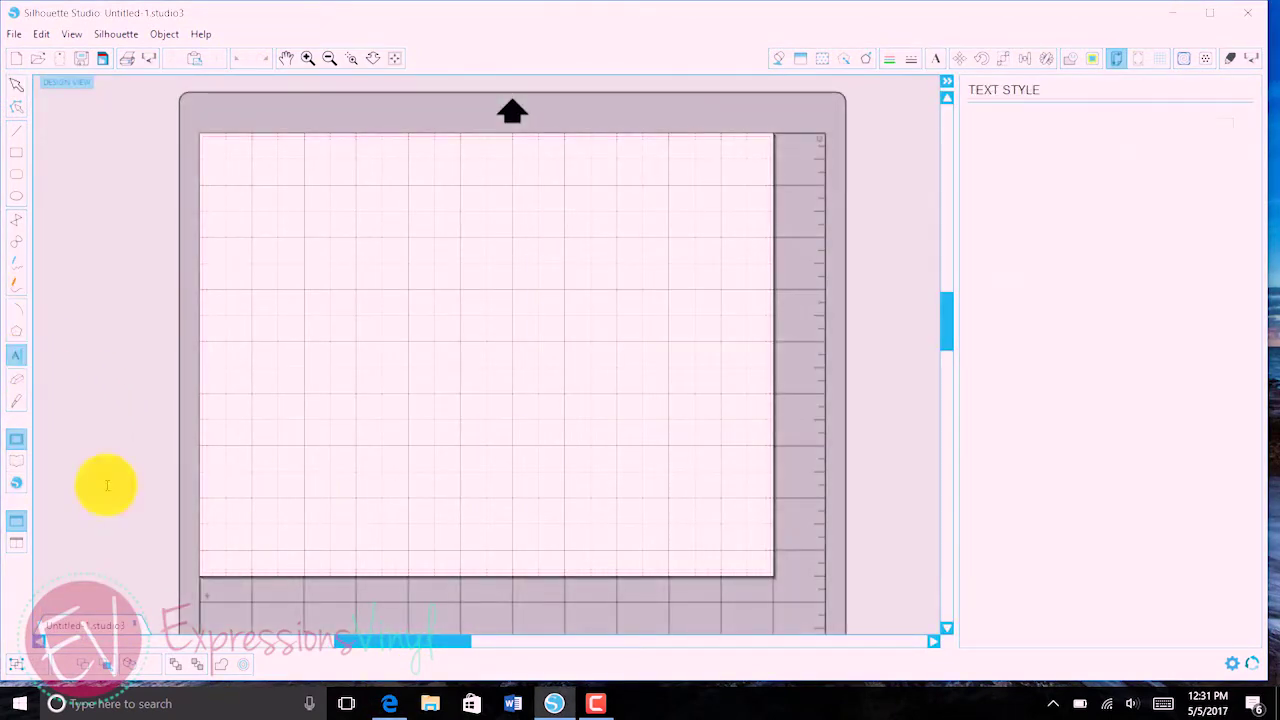
Step: Choose the Super Retro M54 font and place the SUPER RETRO text near the mat's top
{"action": "left_click", "coordinate": [389, 700]}
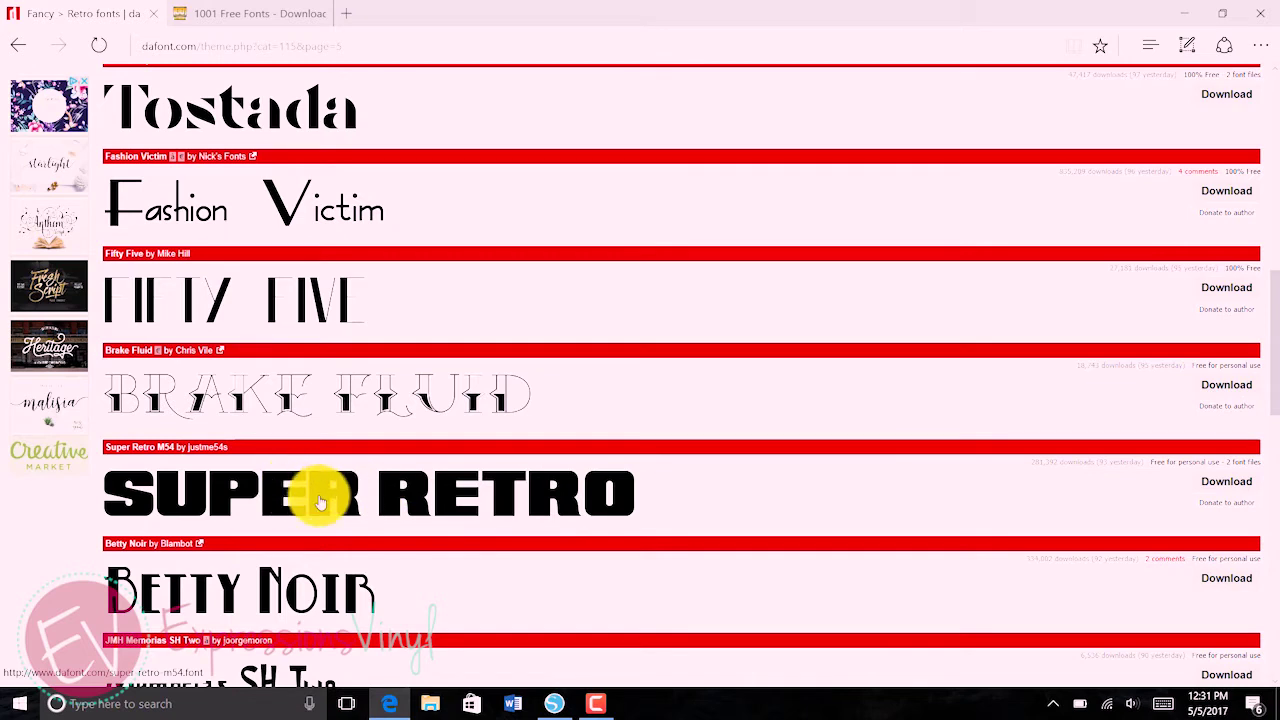
{"action": "left_click", "coordinate": [553, 703]}
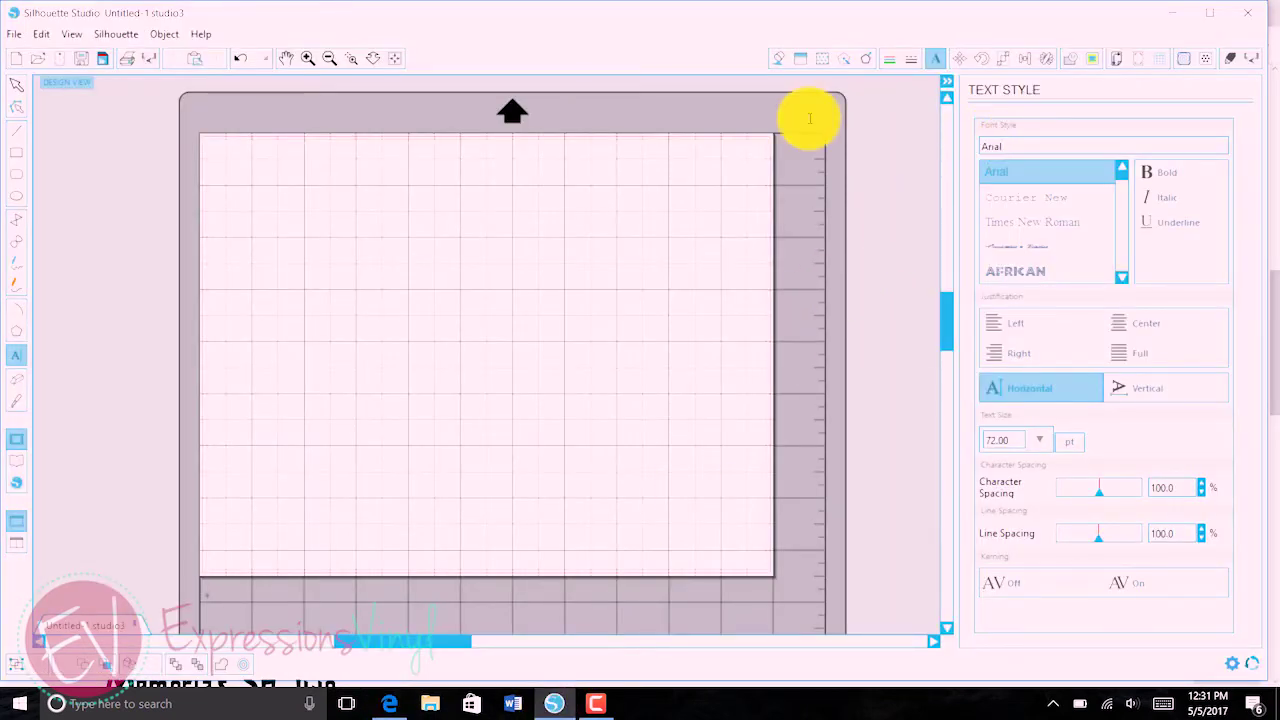
{"action": "key", "text": "BackSpace"}
{"action": "key", "text": "BackSpace"}
{"action": "key", "text": "BackSpace"}
{"action": "type", "text": "s"}
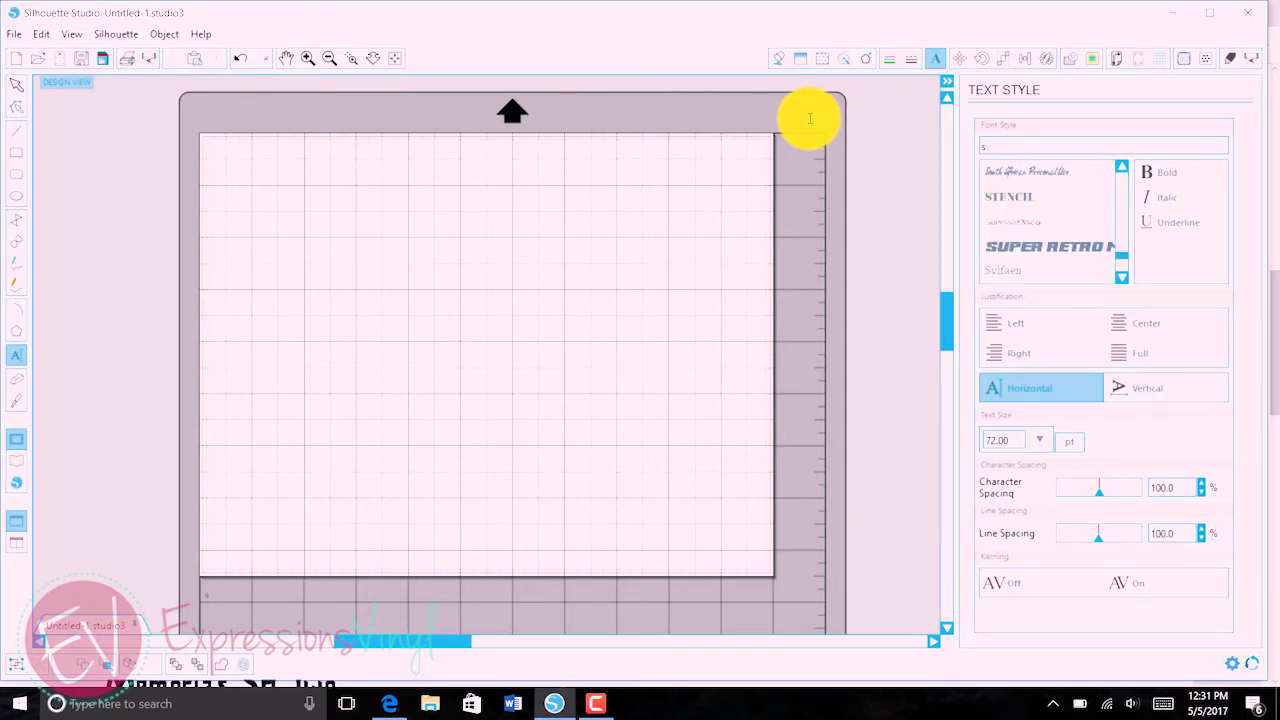
{"action": "type", "text": "yuper Retro M54"}
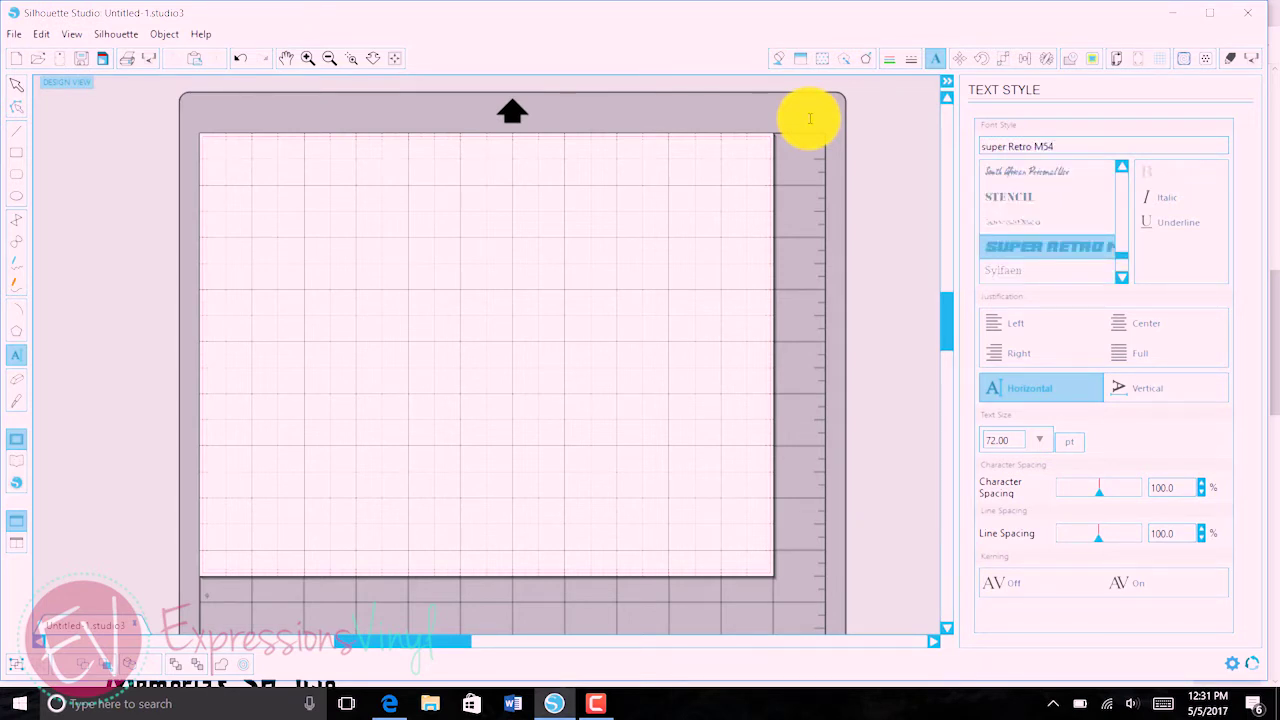
{"action": "left_click", "coordinate": [241, 260]}
{"action": "type", "text": "SUPER RETRO"}
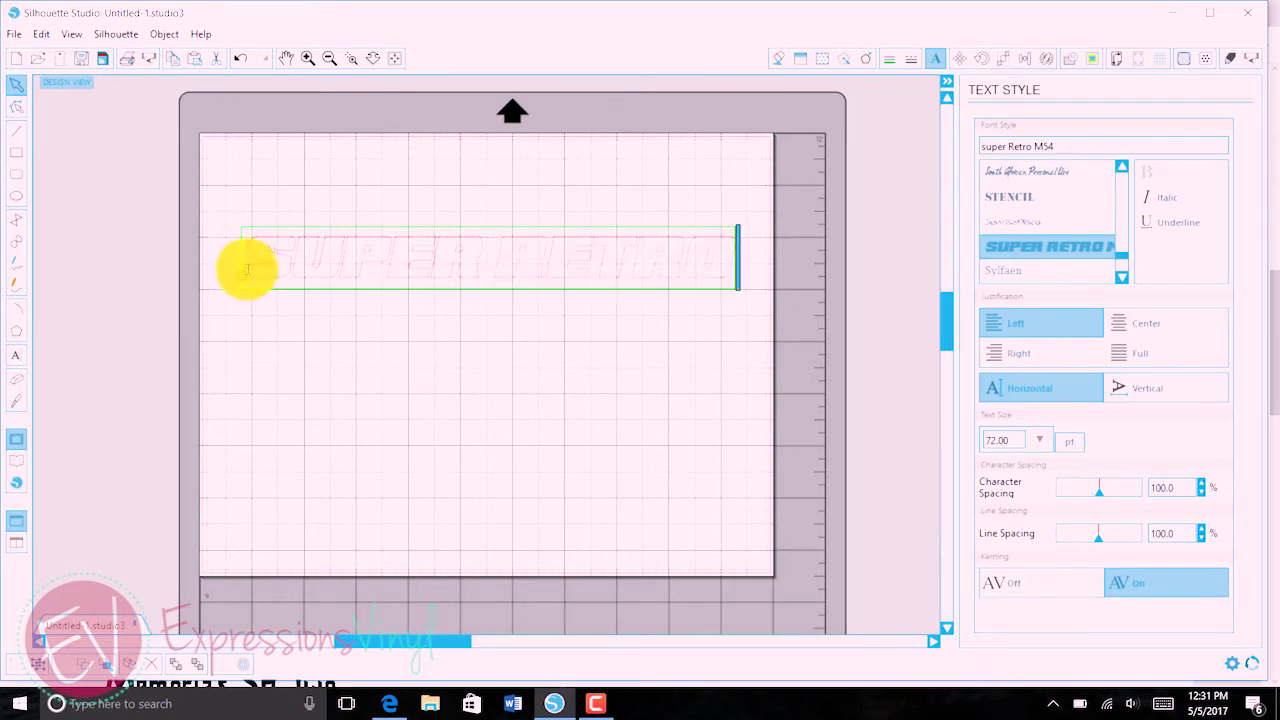
{"action": "left_click", "coordinate": [505, 355]}
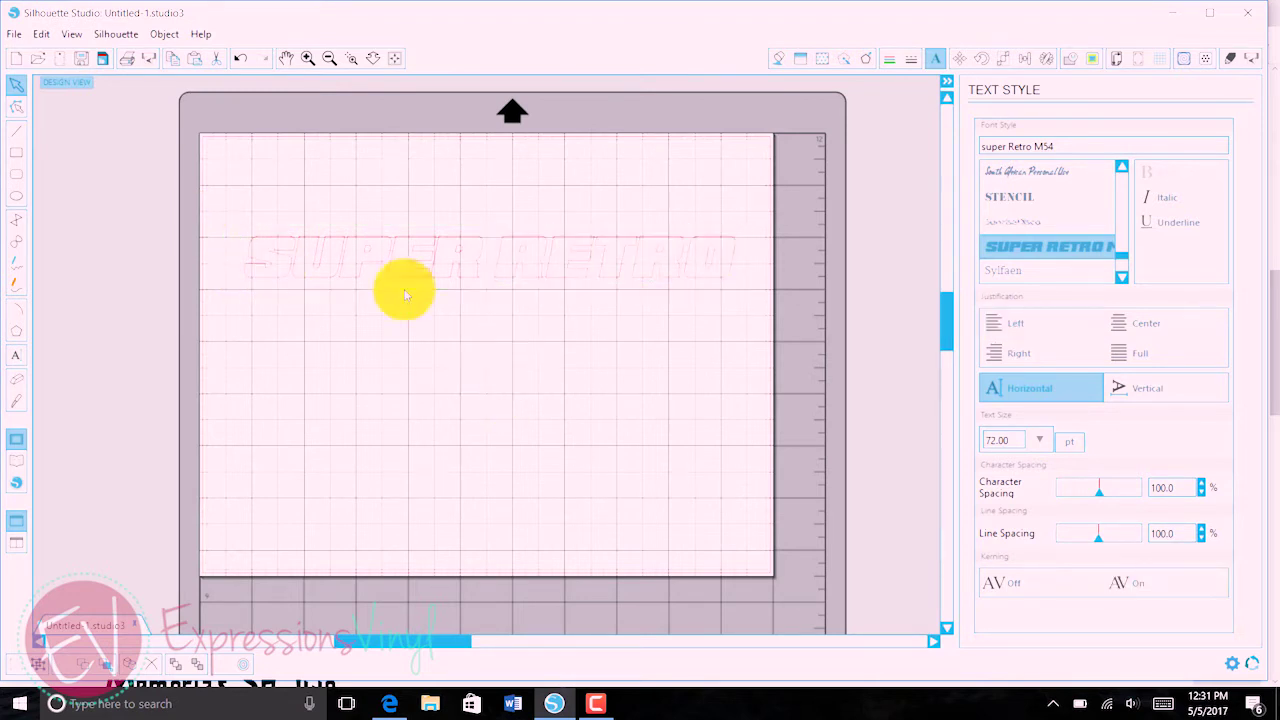
{"action": "left_click", "coordinate": [467, 235]}
{"action": "left_click", "coordinate": [463, 209]}
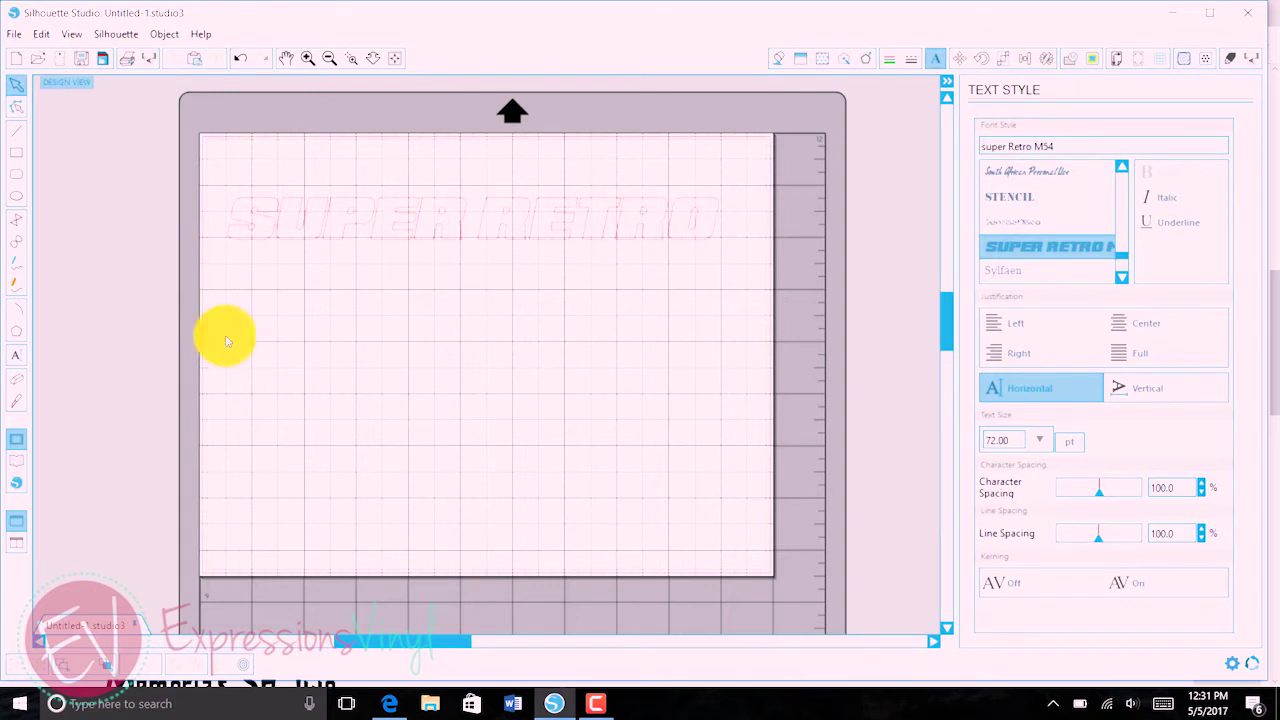
{"action": "left_click", "coordinate": [15, 355]}
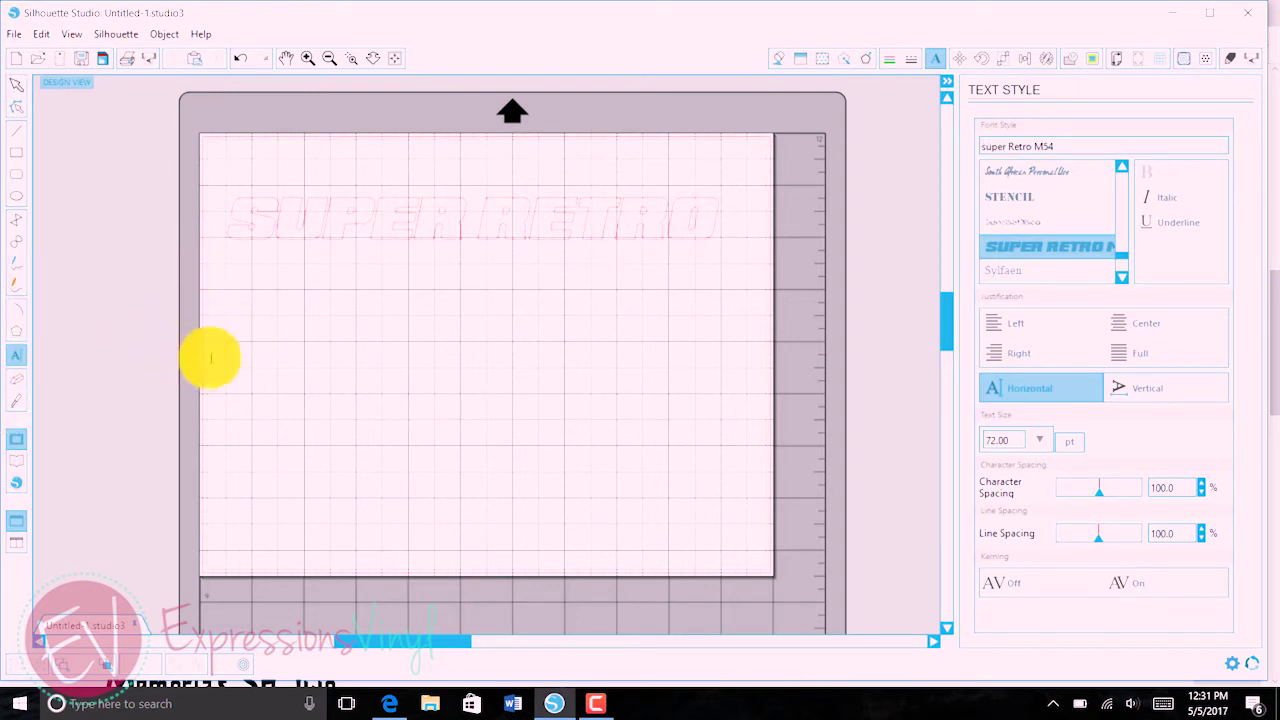
Step: Add the word Captain in Captain Redemption font, sized up to 288 pt
{"action": "left_click", "coordinate": [191, 286]}
{"action": "left_click", "coordinate": [1068, 147]}
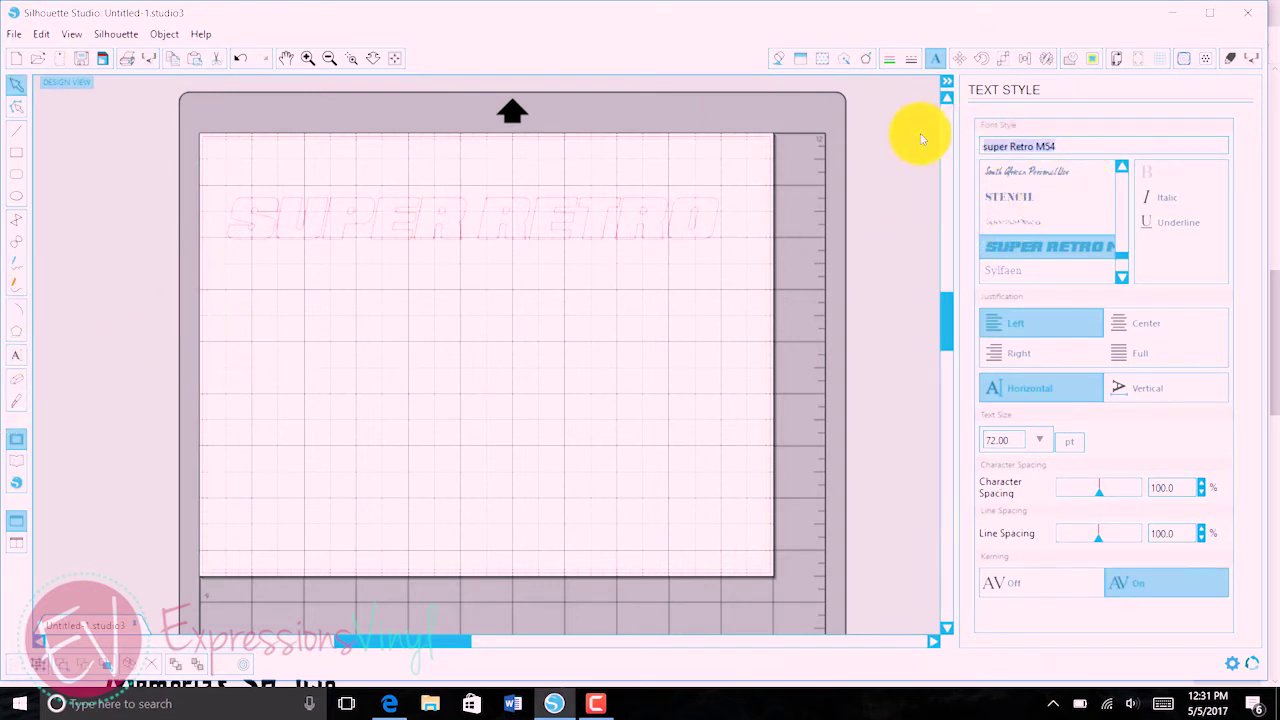
{"action": "type", "text": "captain Redemption"}
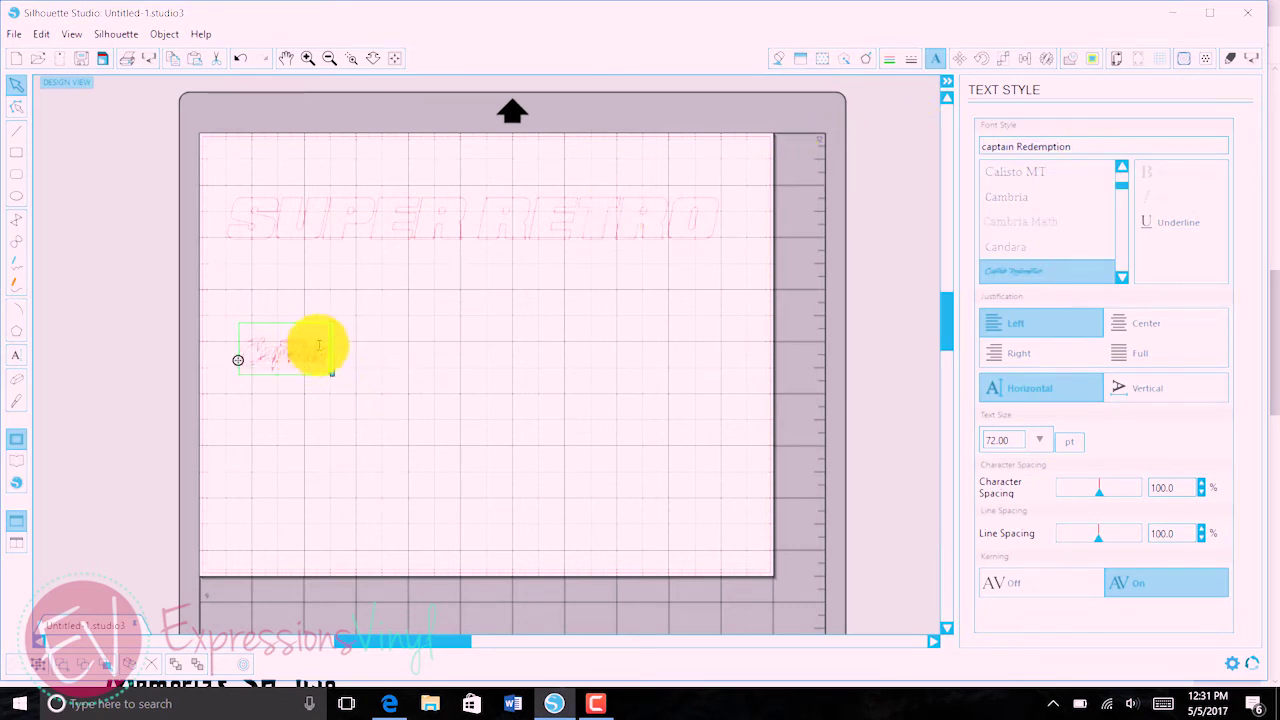
{"action": "key", "text": "ctrl+a"}
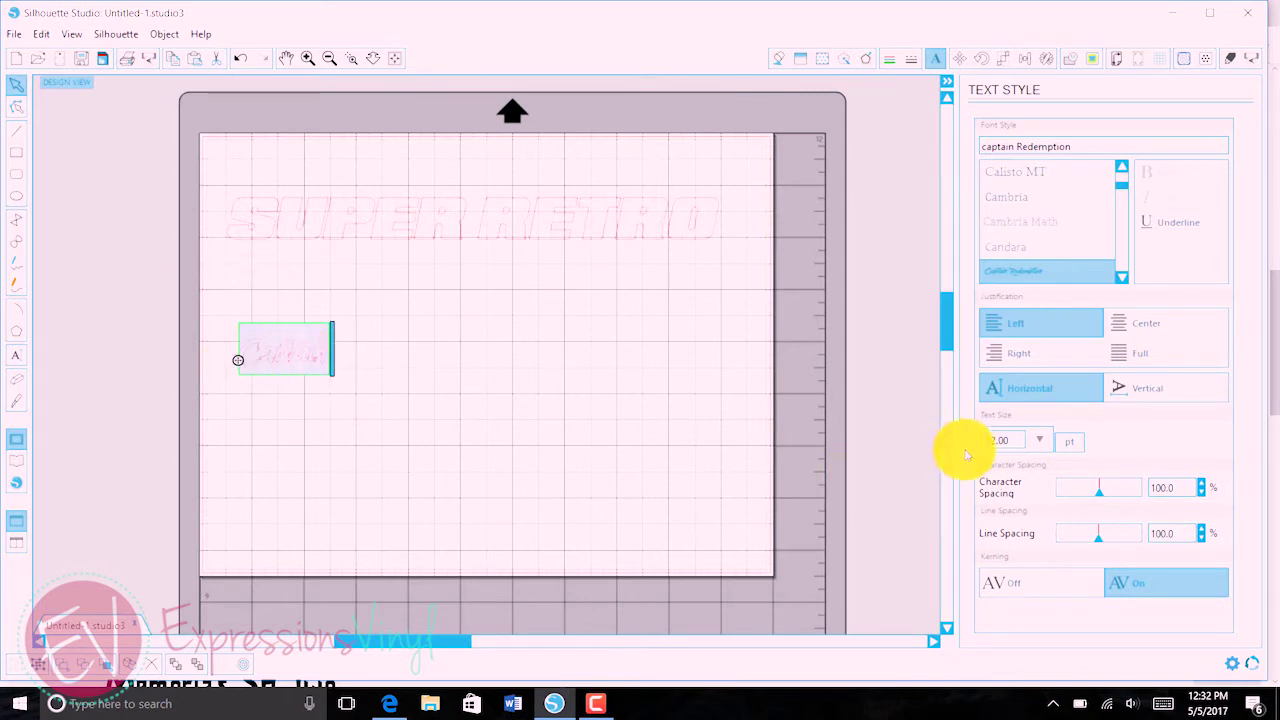
{"action": "left_click", "coordinate": [1039, 443]}
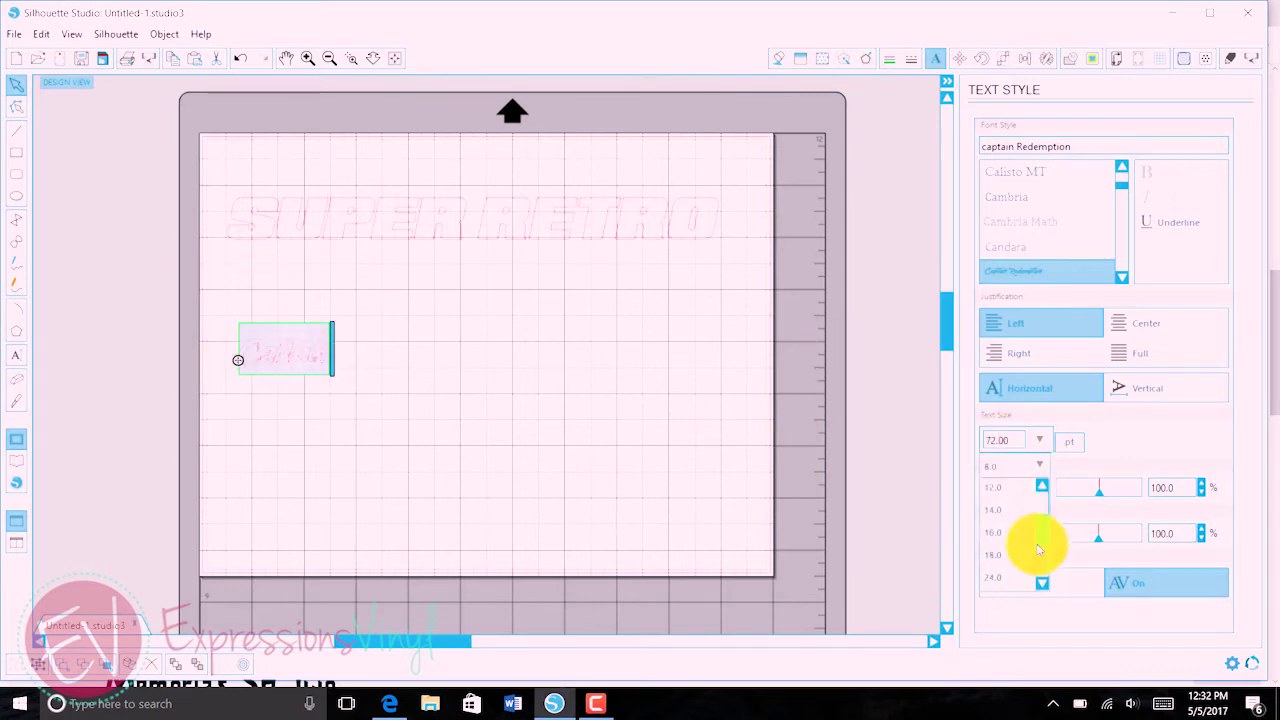
{"action": "left_click", "coordinate": [1010, 557]}
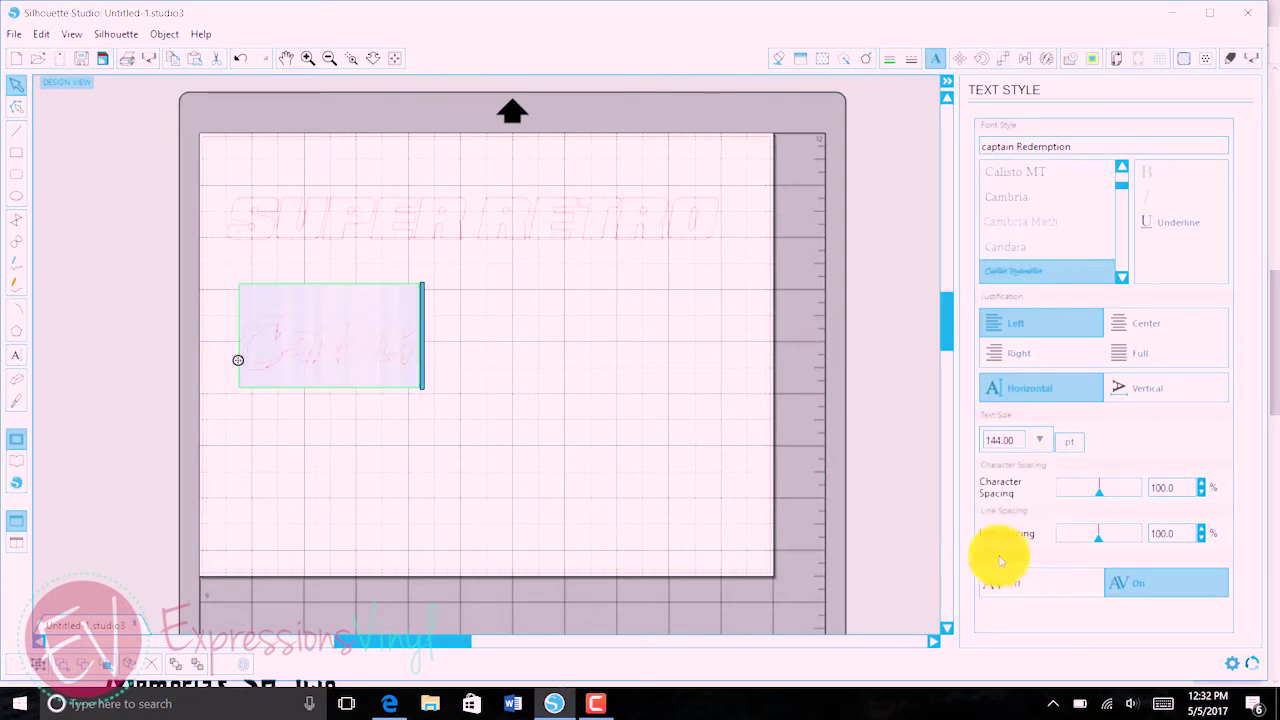
{"action": "left_click", "coordinate": [1039, 441]}
{"action": "left_click", "coordinate": [1006, 580]}
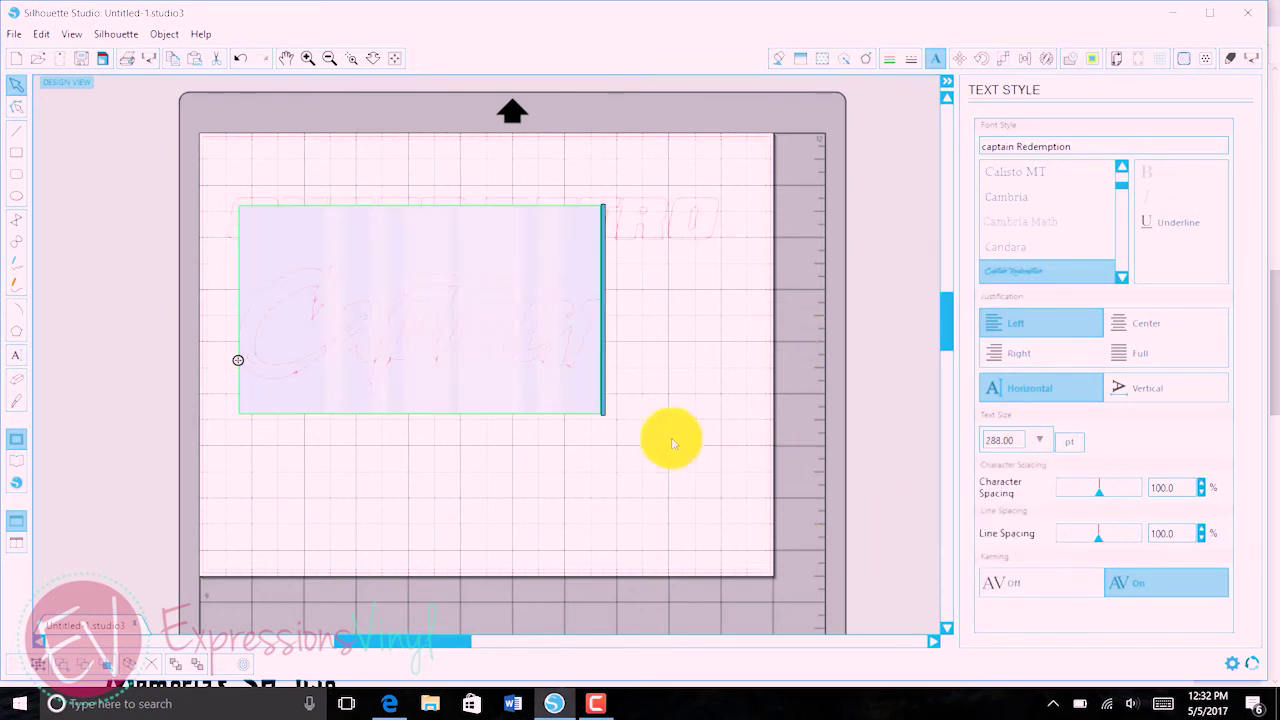
{"action": "left_click", "coordinate": [615, 404]}
{"action": "left_click", "coordinate": [295, 360]}
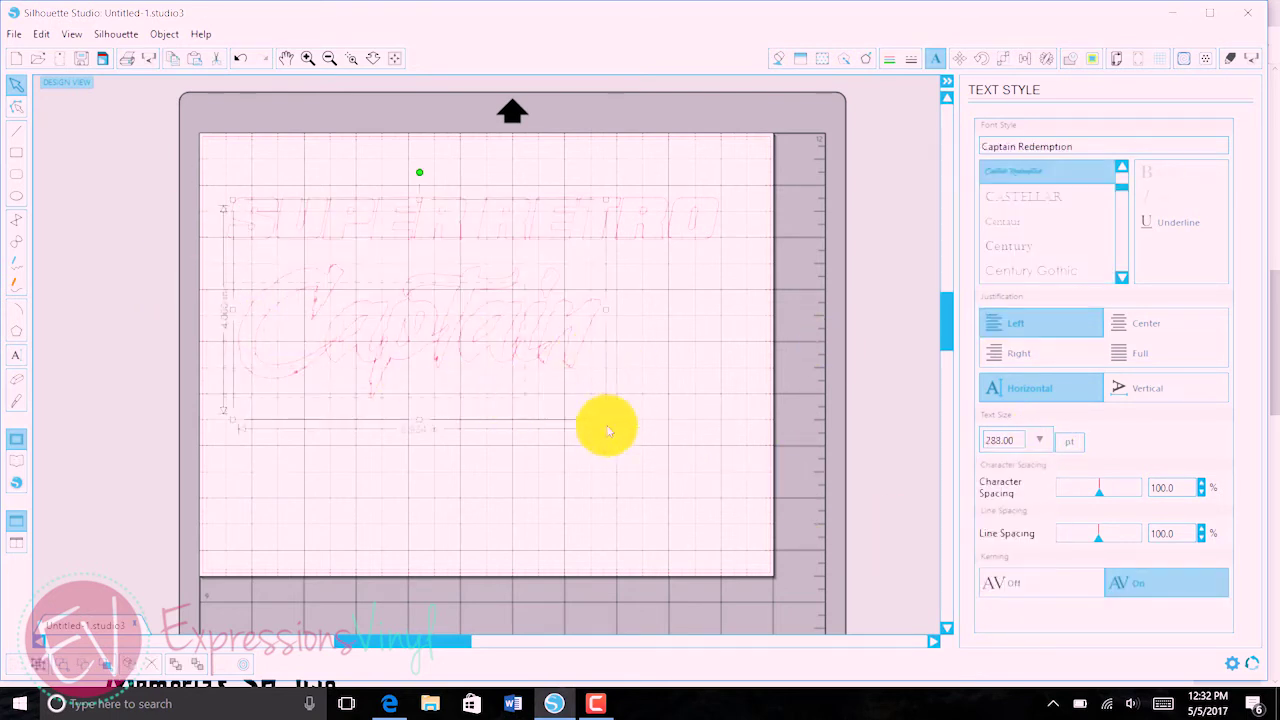
Step: Flip the Captain text vertically, undo the flip, and reselect the texts
{"action": "right_click", "coordinate": [491, 404]}
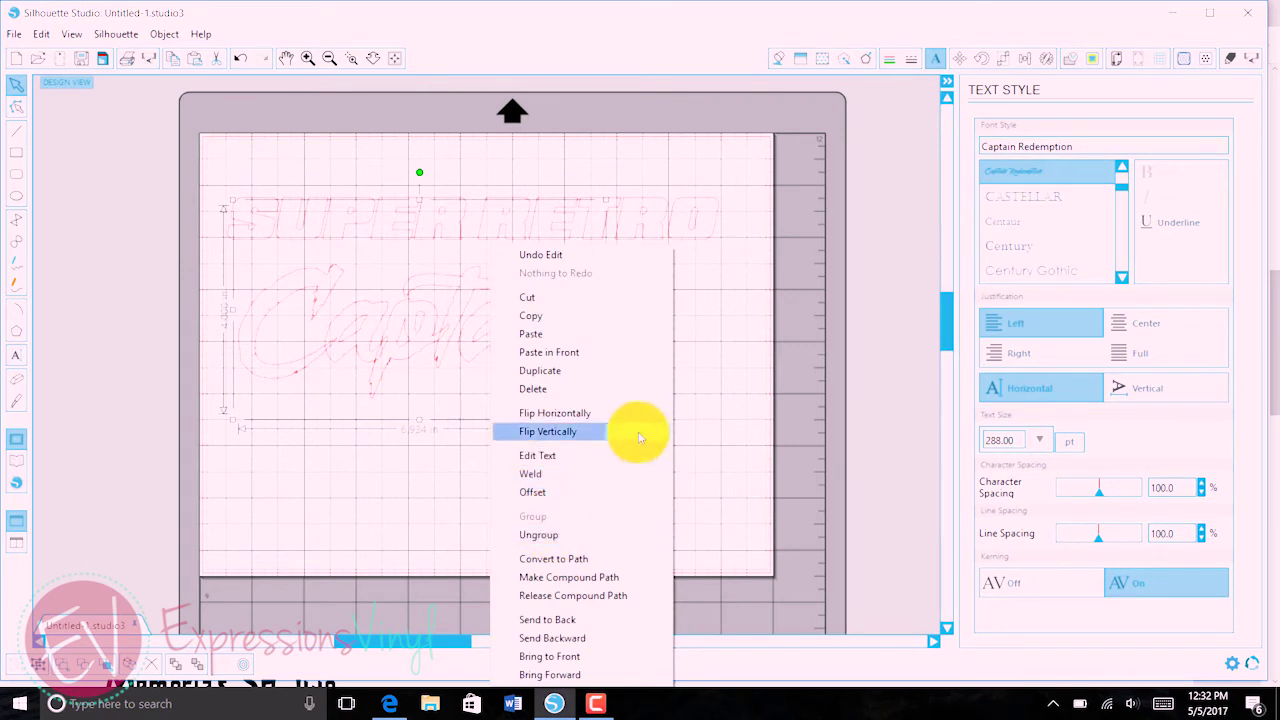
{"action": "left_click", "coordinate": [636, 431]}
{"action": "left_click", "coordinate": [240, 57]}
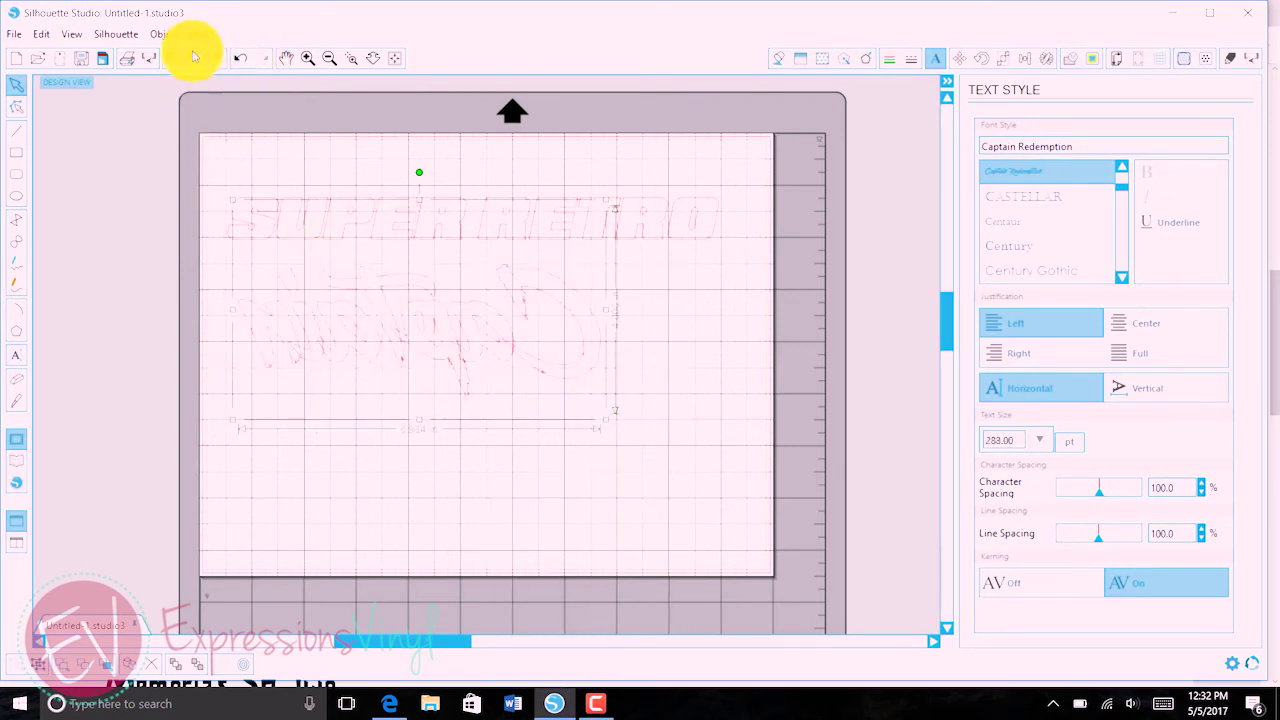
{"action": "left_click", "coordinate": [651, 534]}
{"action": "left_click", "coordinate": [499, 371]}
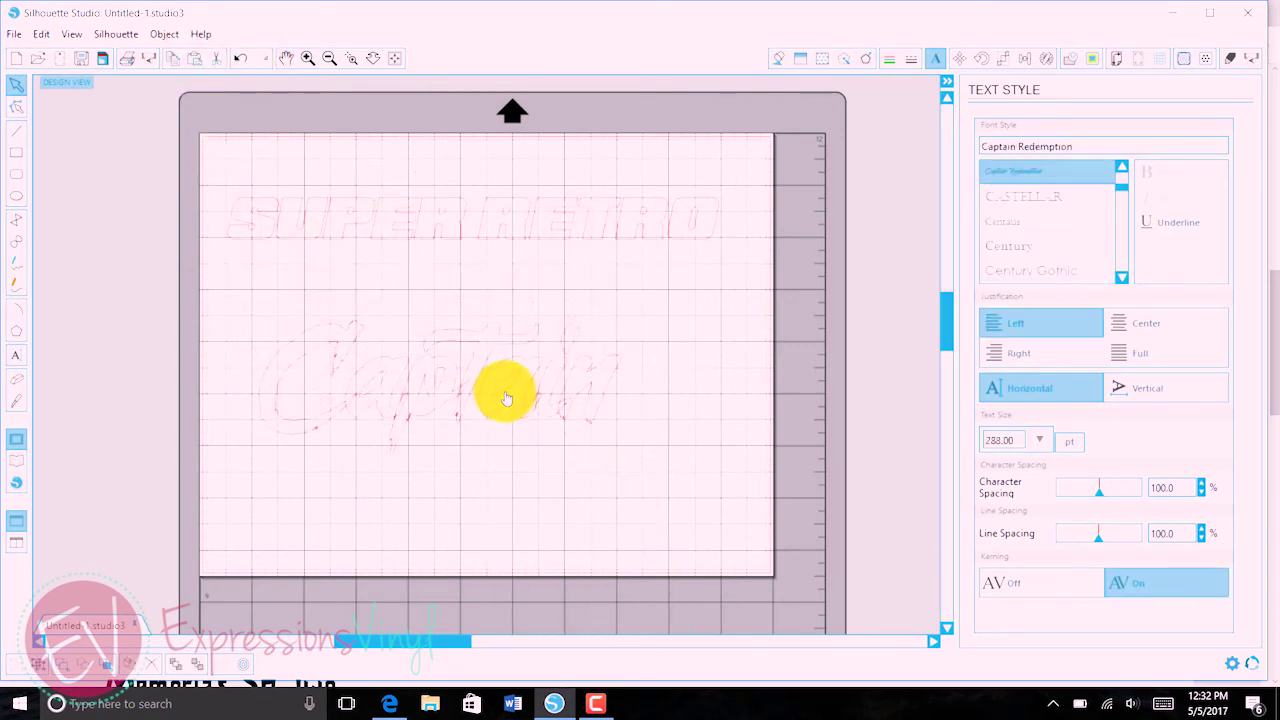
{"action": "left_click", "coordinate": [355, 212]}
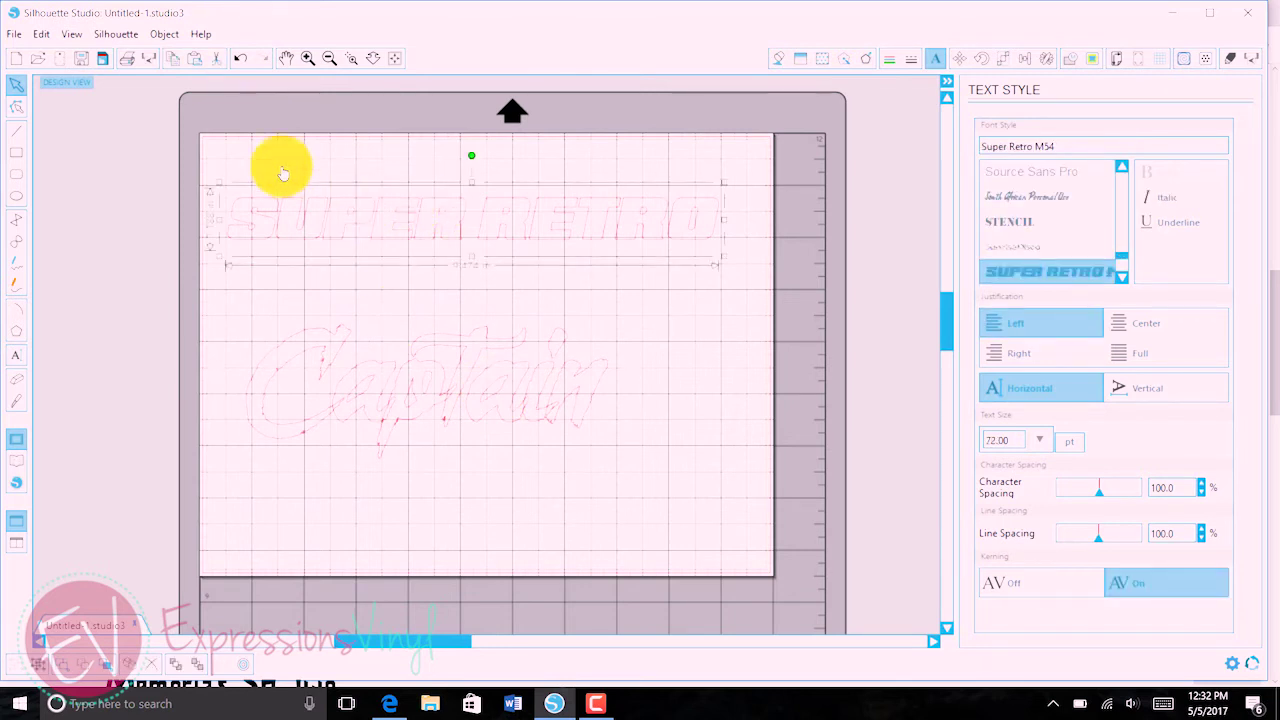
Step: Move Captain to the top, duplicate it, and place the copy directly below
{"action": "left_click_drag", "start_coordinate": [391, 391], "coordinate": [397, 260]}
{"action": "left_click", "coordinate": [363, 394]}
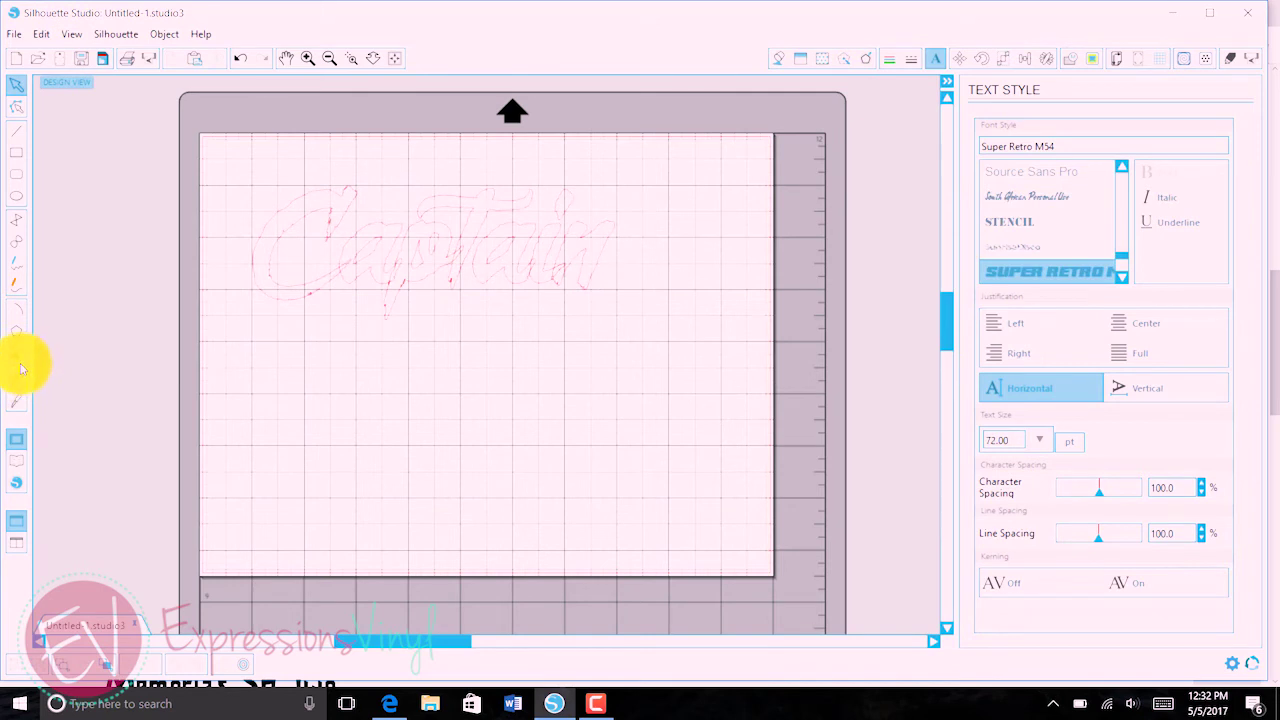
{"action": "left_click", "coordinate": [290, 220]}
{"action": "right_click", "coordinate": [290, 220]}
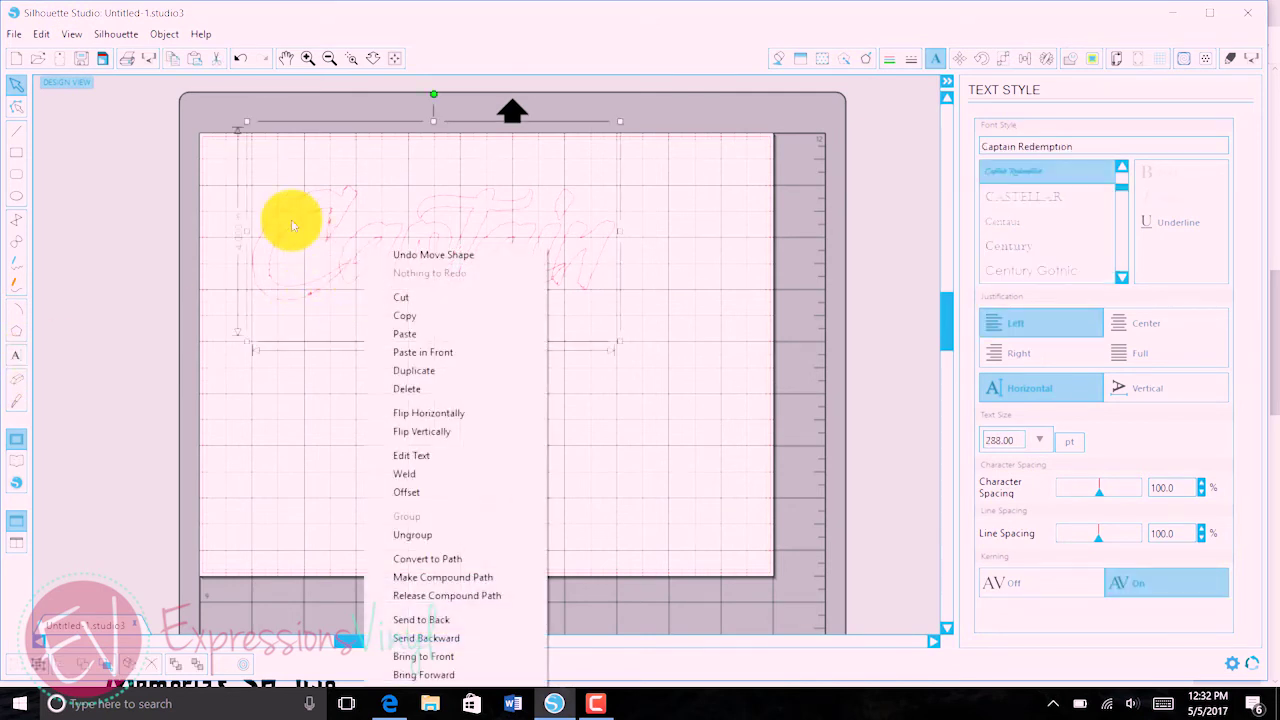
{"action": "left_click", "coordinate": [415, 370]}
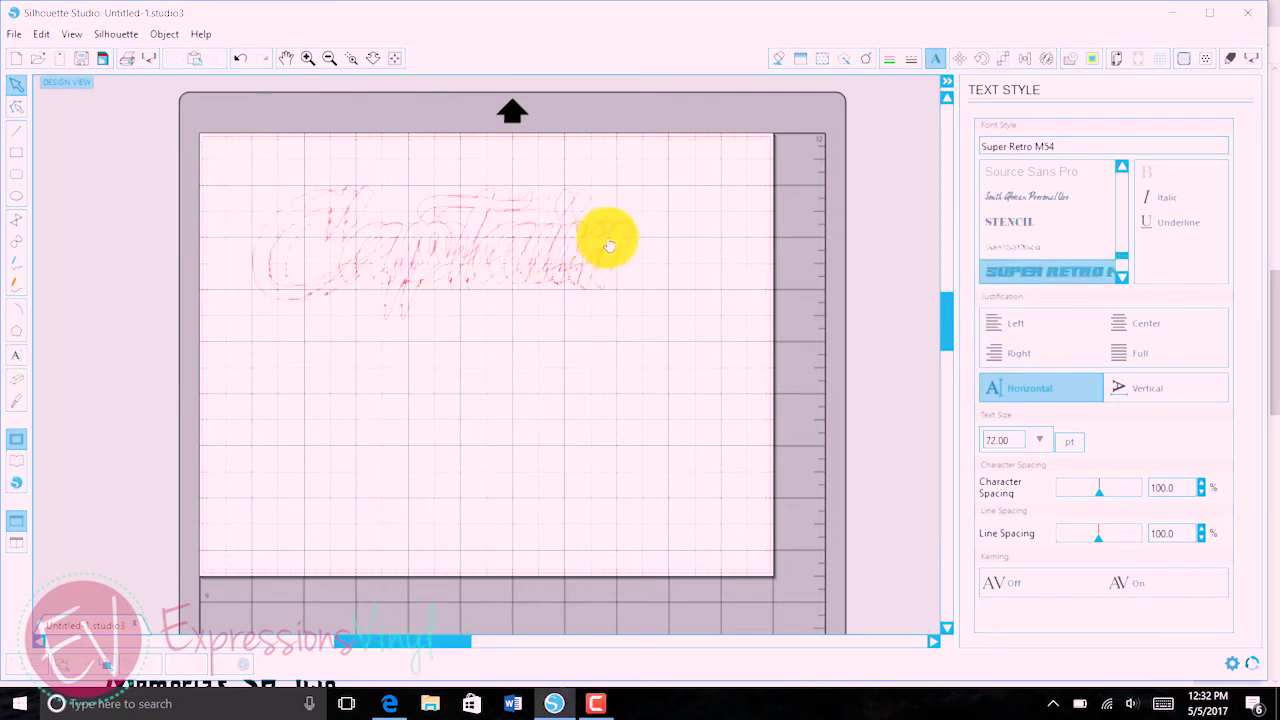
{"action": "left_click_drag", "start_coordinate": [596, 378], "coordinate": [600, 434]}
{"action": "left_click", "coordinate": [500, 350]}
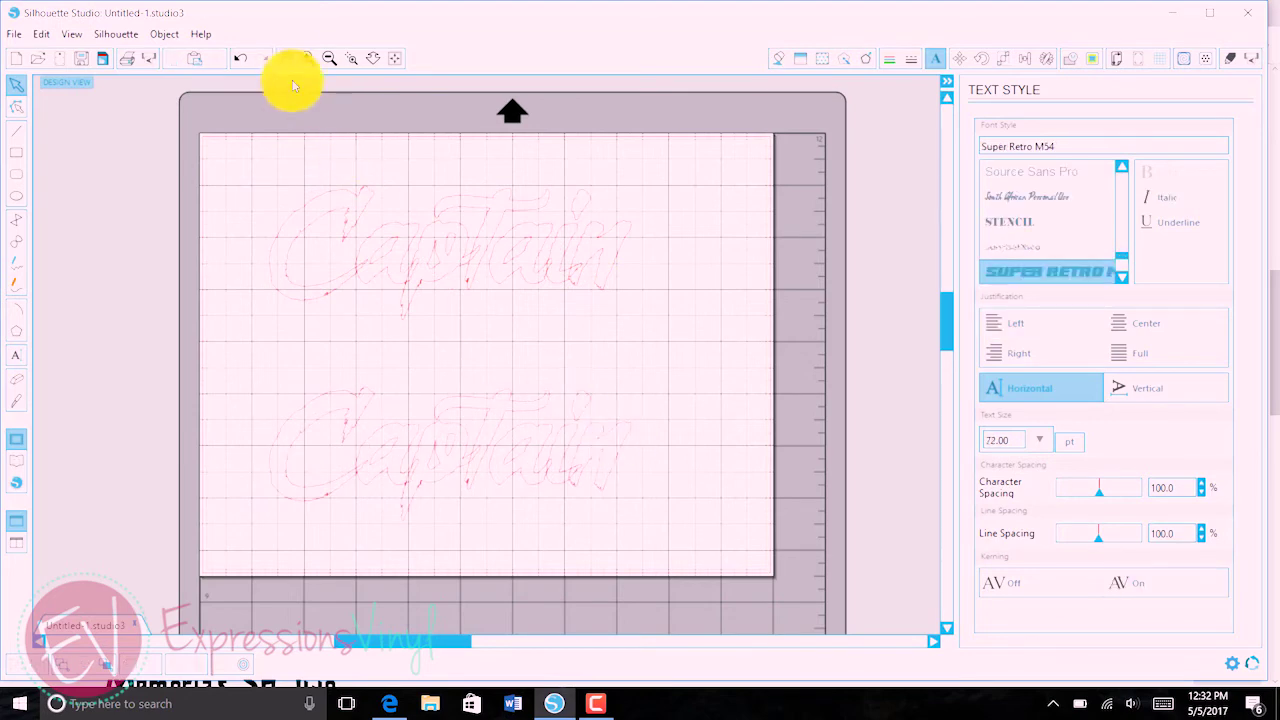
{"action": "left_click", "coordinate": [304, 60]}
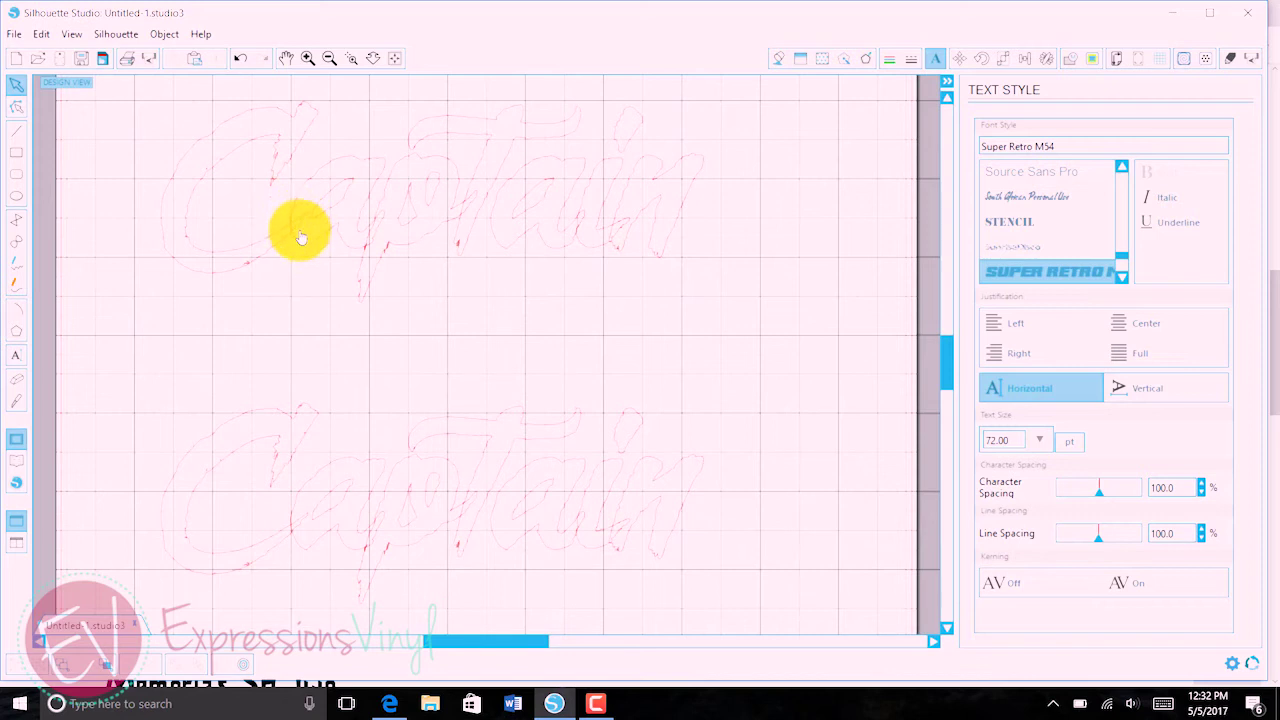
Step: Select the lower Captain copy and weld its overlapping letters into one outline
{"action": "left_click", "coordinate": [297, 226]}
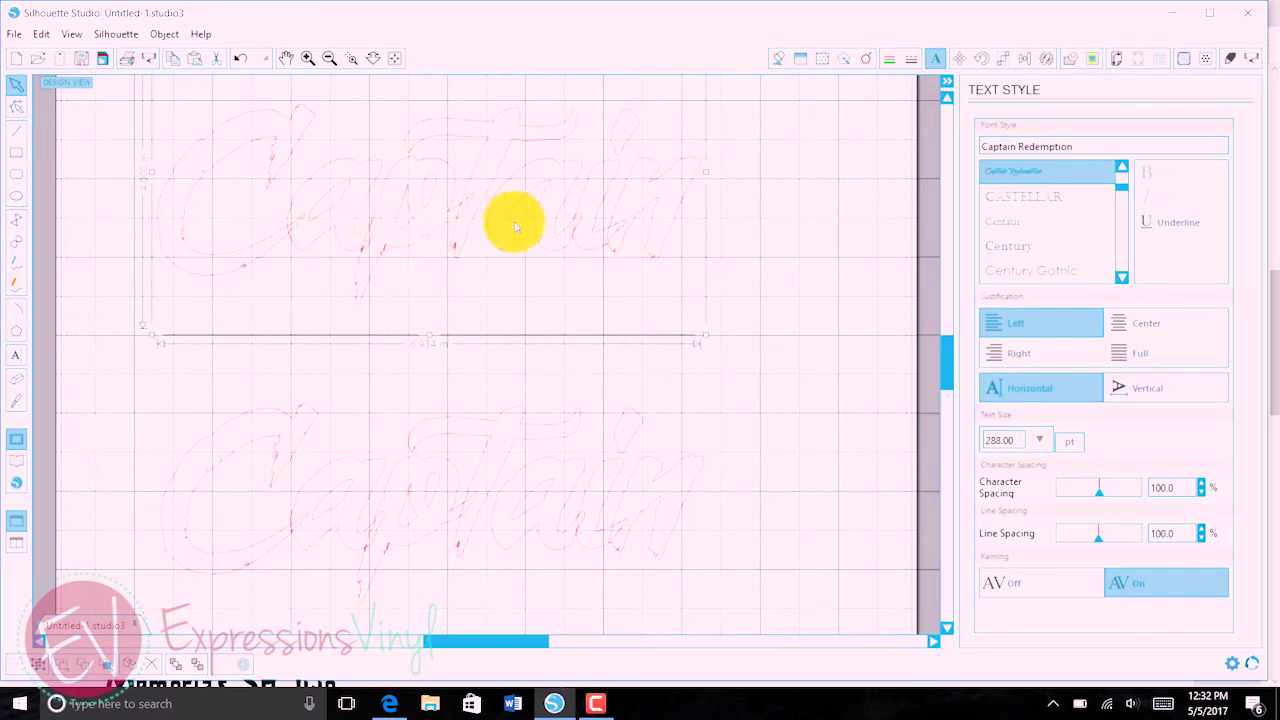
{"action": "scroll", "coordinate": [745, 412], "scroll_direction": "down", "scroll_amount": 3}
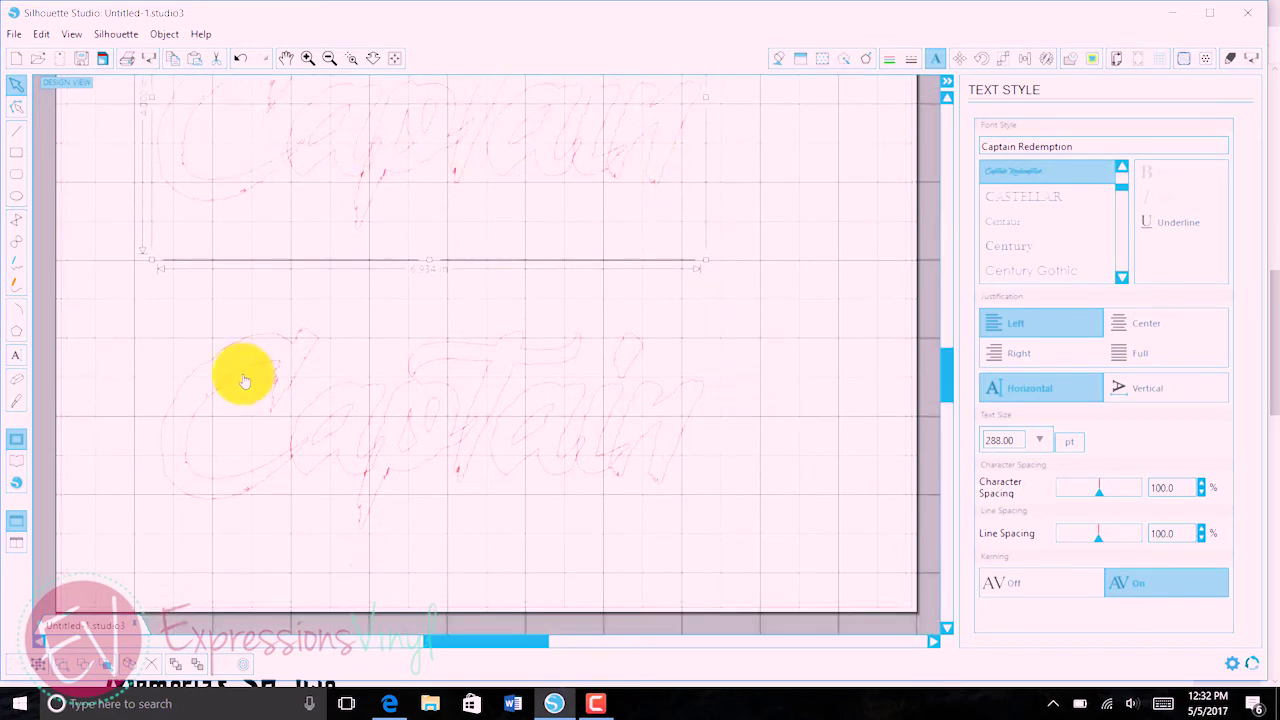
{"action": "left_click", "coordinate": [152, 308]}
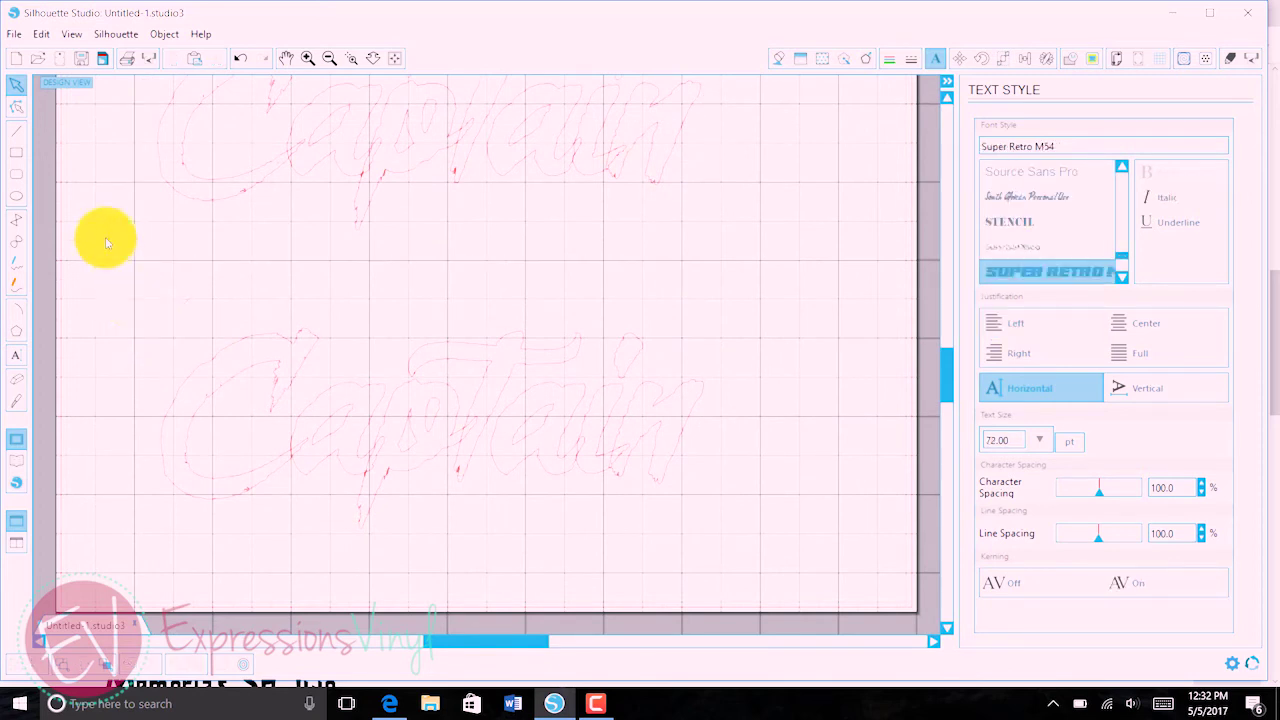
{"action": "left_click", "coordinate": [349, 491]}
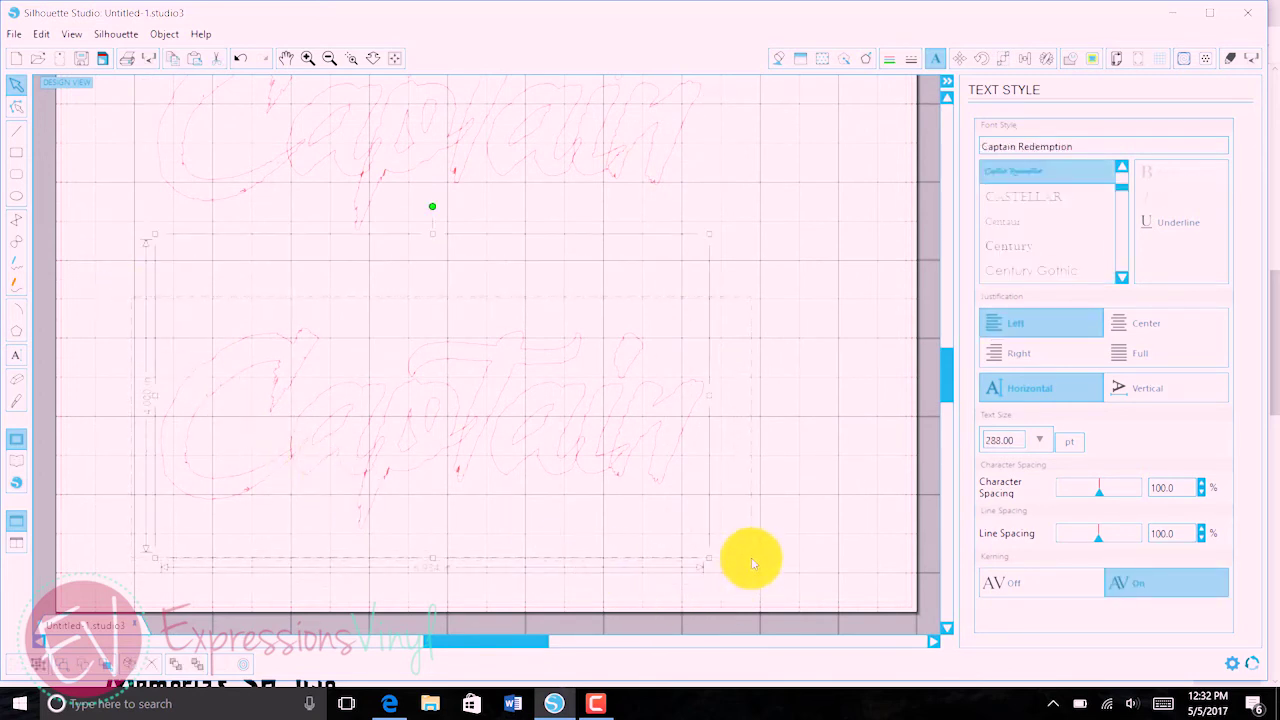
{"action": "right_click", "coordinate": [478, 432]}
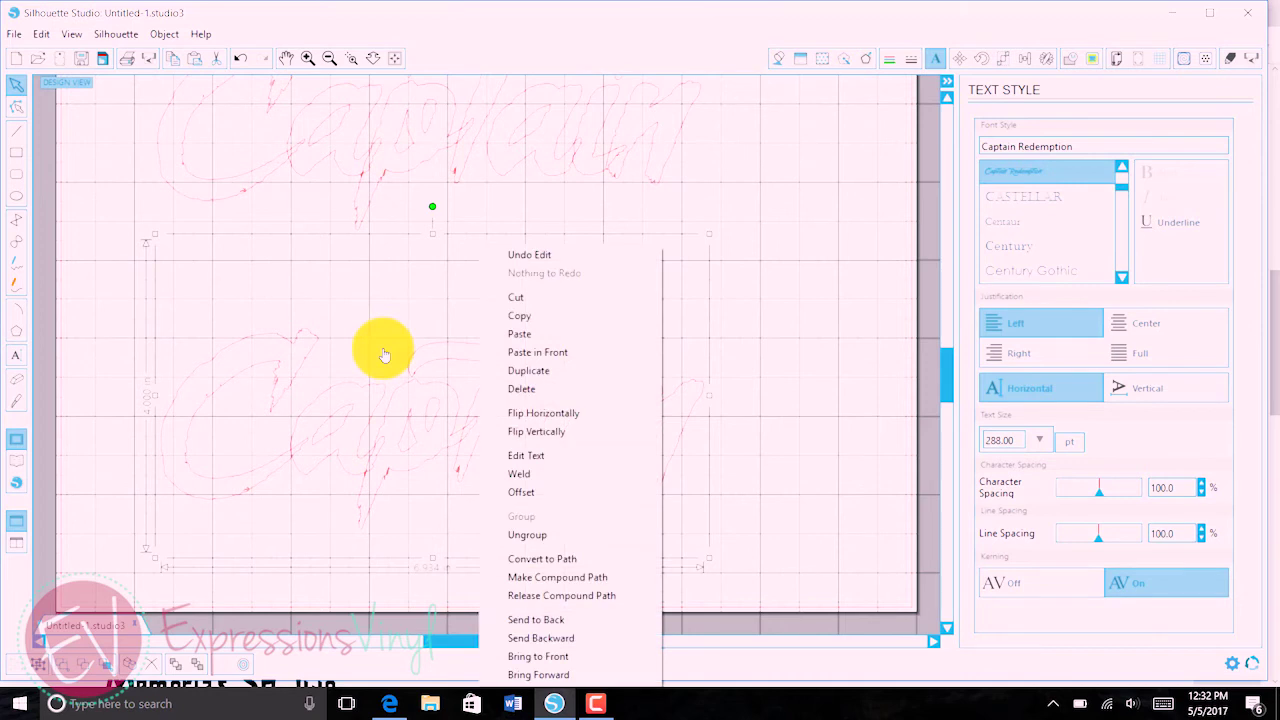
{"action": "left_click", "coordinate": [523, 477]}
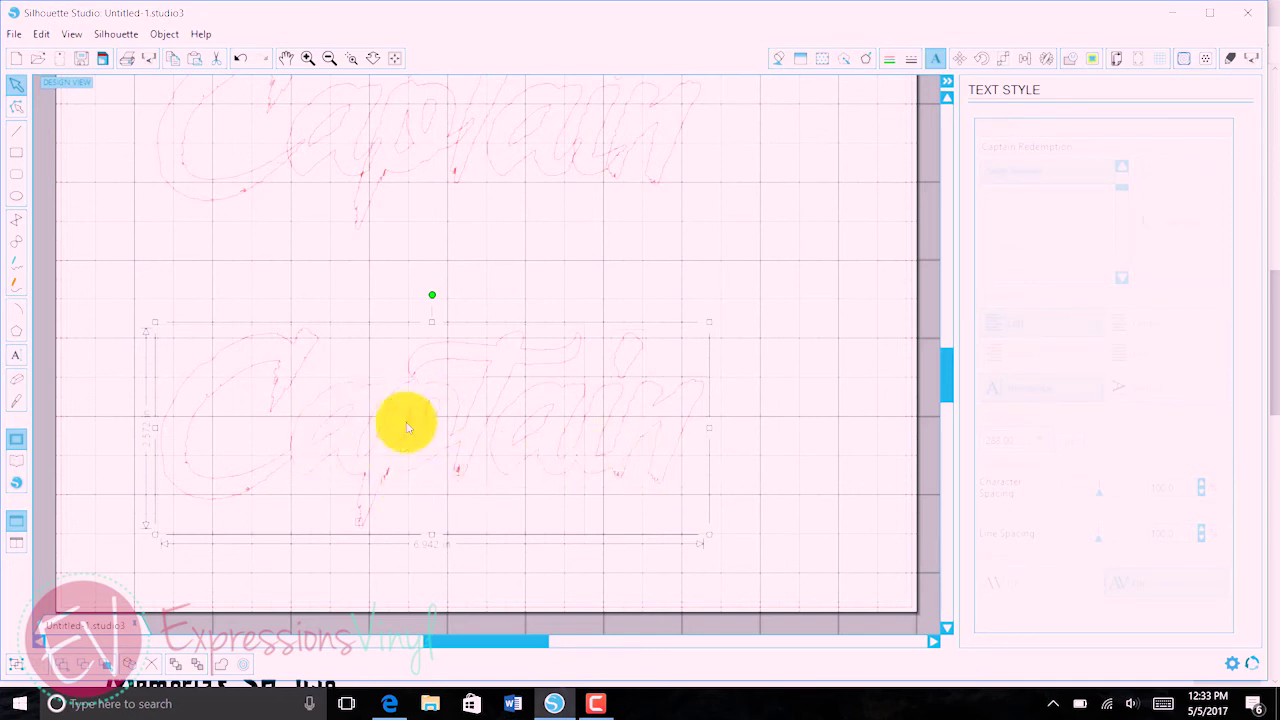
{"action": "left_click", "coordinate": [783, 490]}
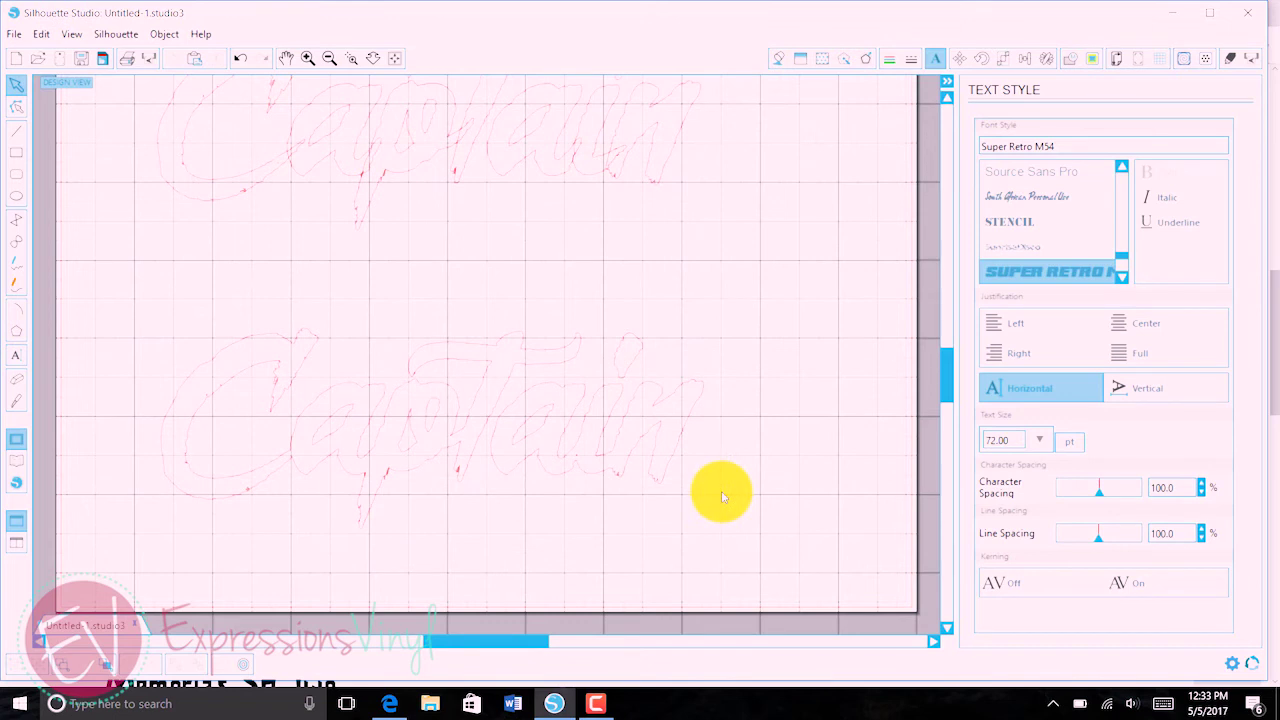